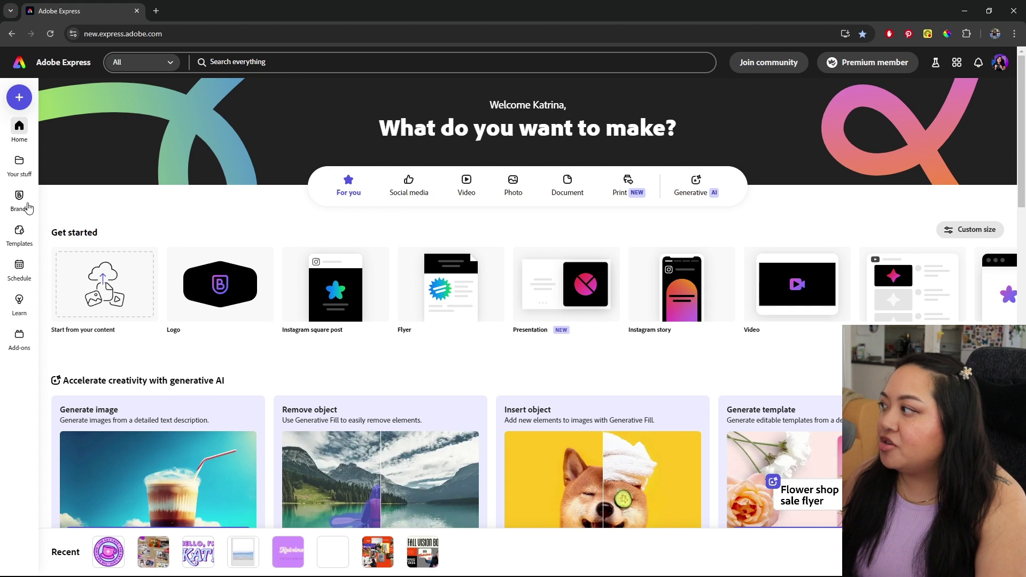
Create a new brand named 'katrina brand 2' from the Brands page
click(20, 202)
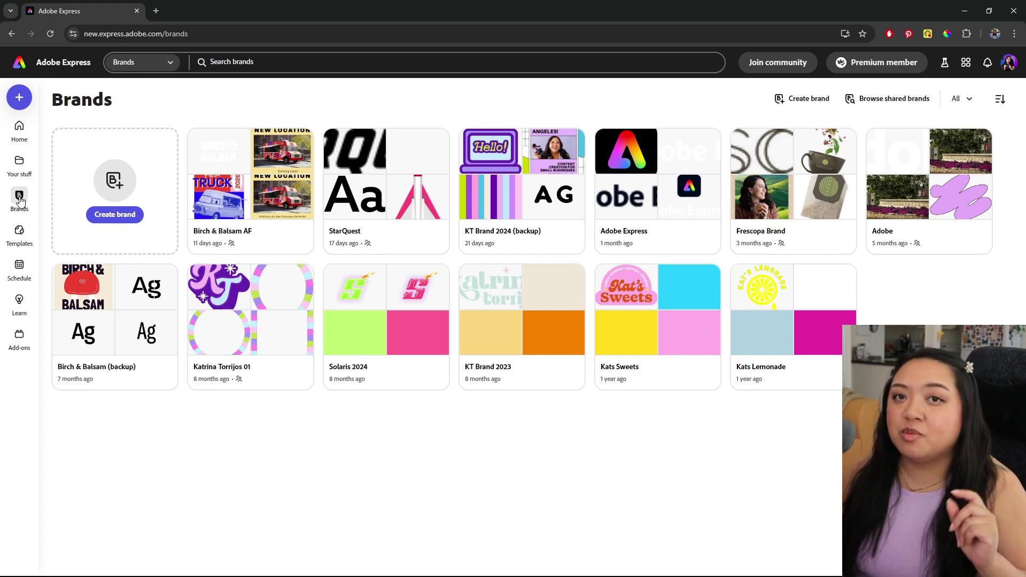
click(114, 216)
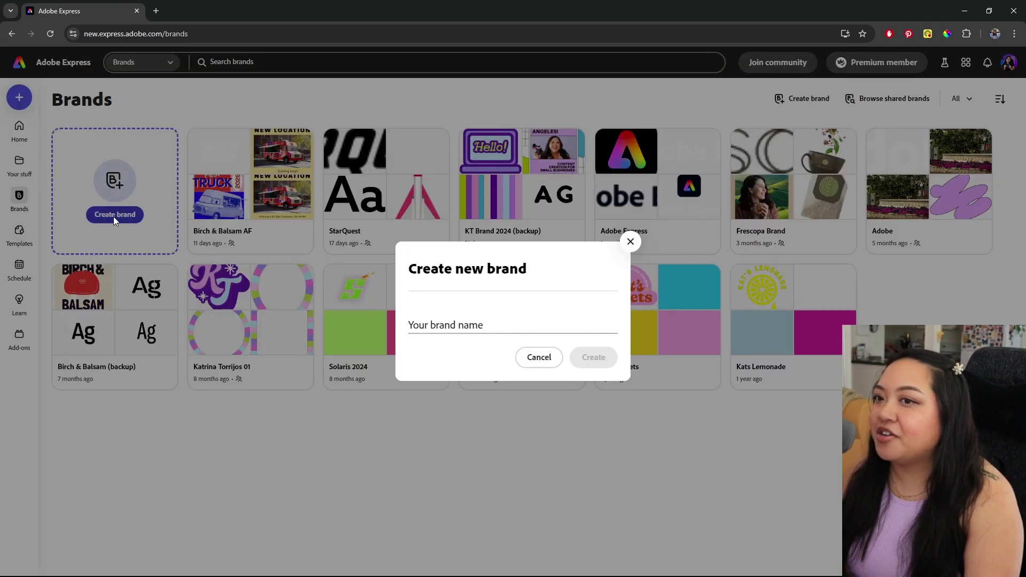
click(462, 327)
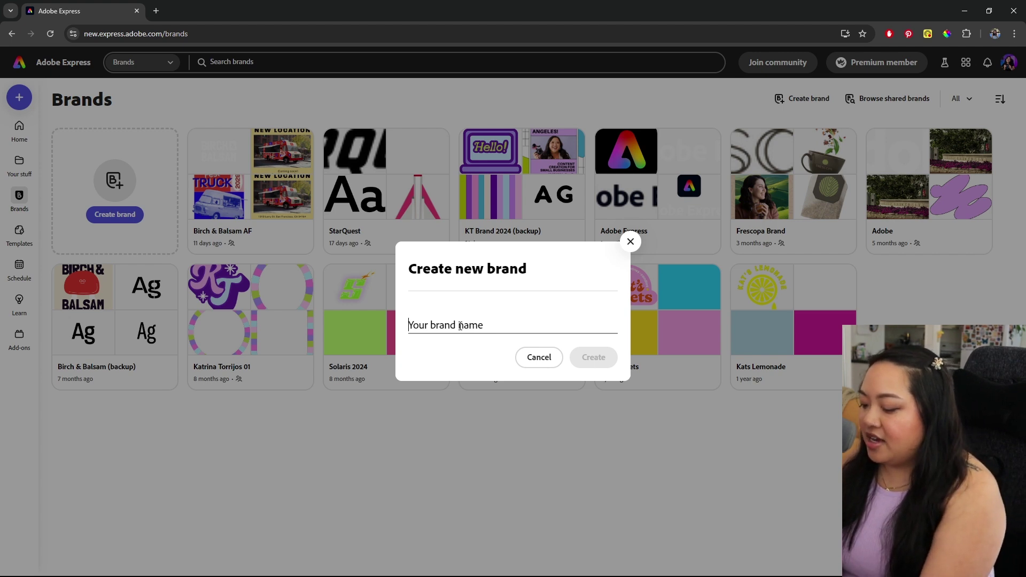
text(katrina brand)
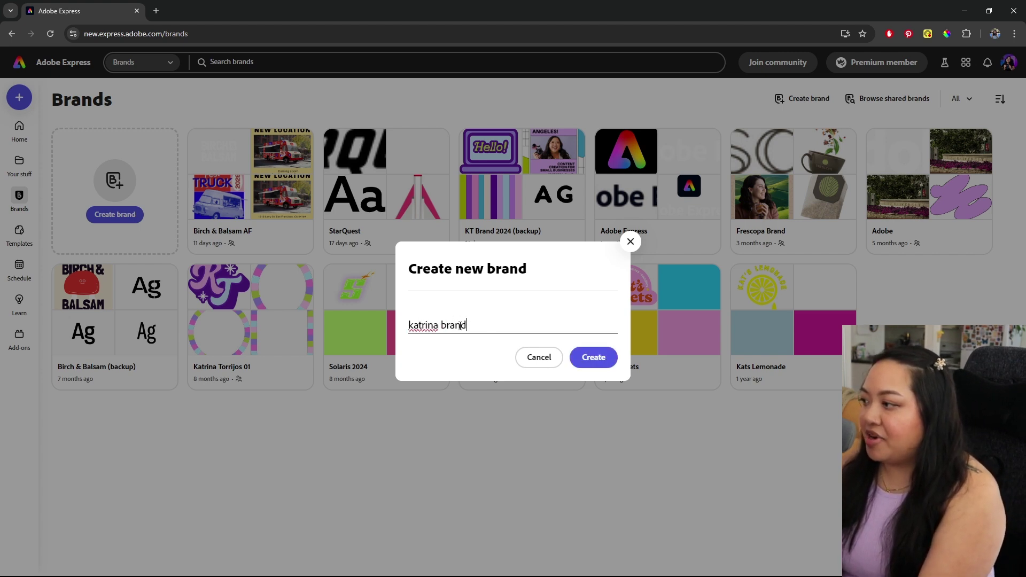
text( 2)
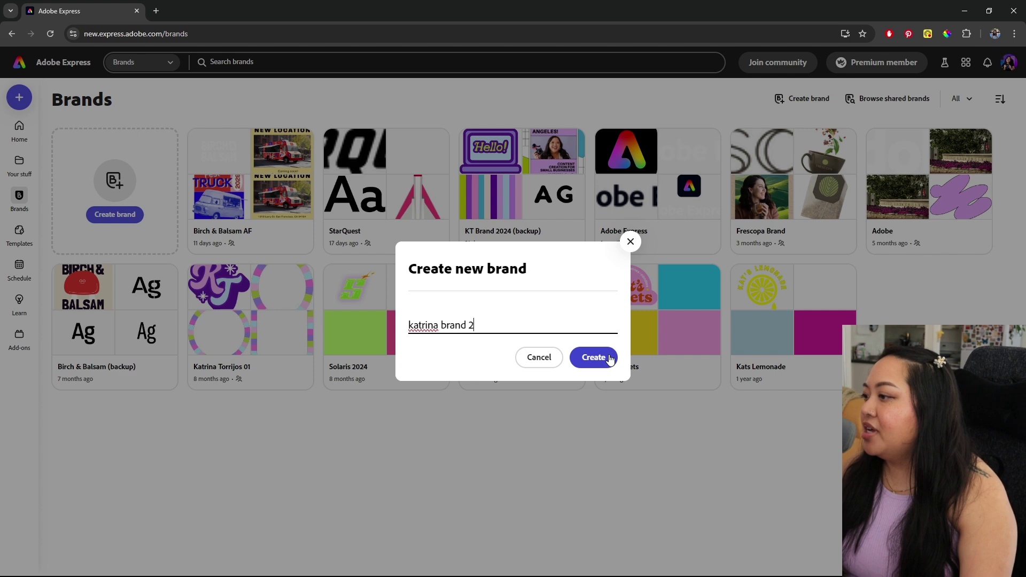
click(594, 358)
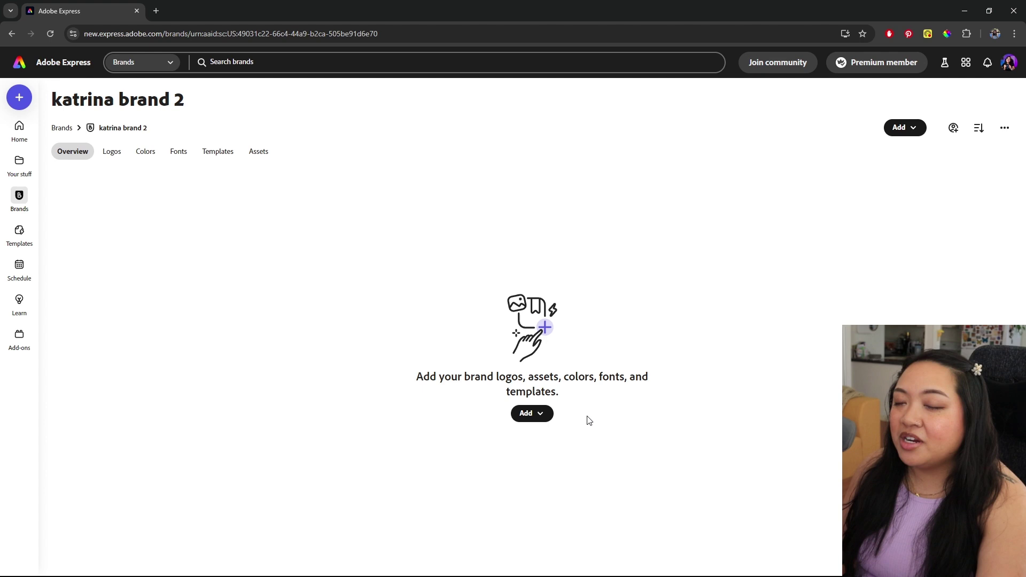
Upload Asset 1.png, the pink and purple KT monogram, as the brand's logo
click(537, 417)
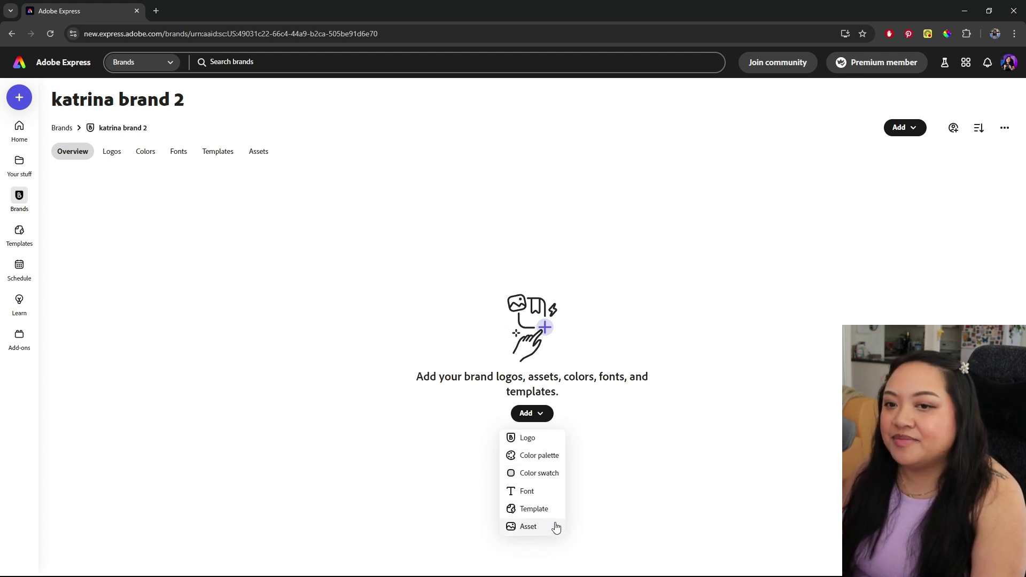
click(538, 440)
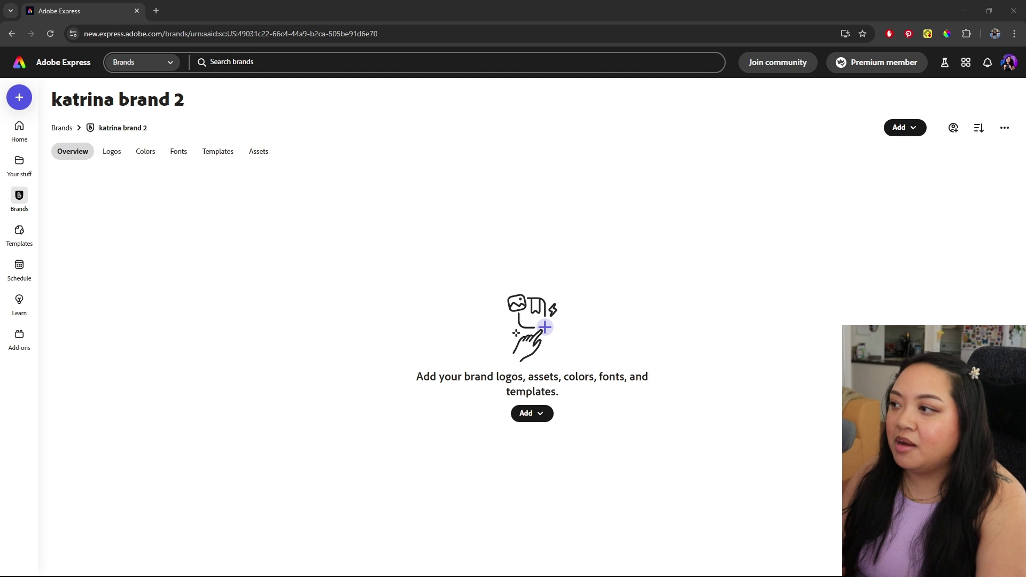
double_click(538, 167)
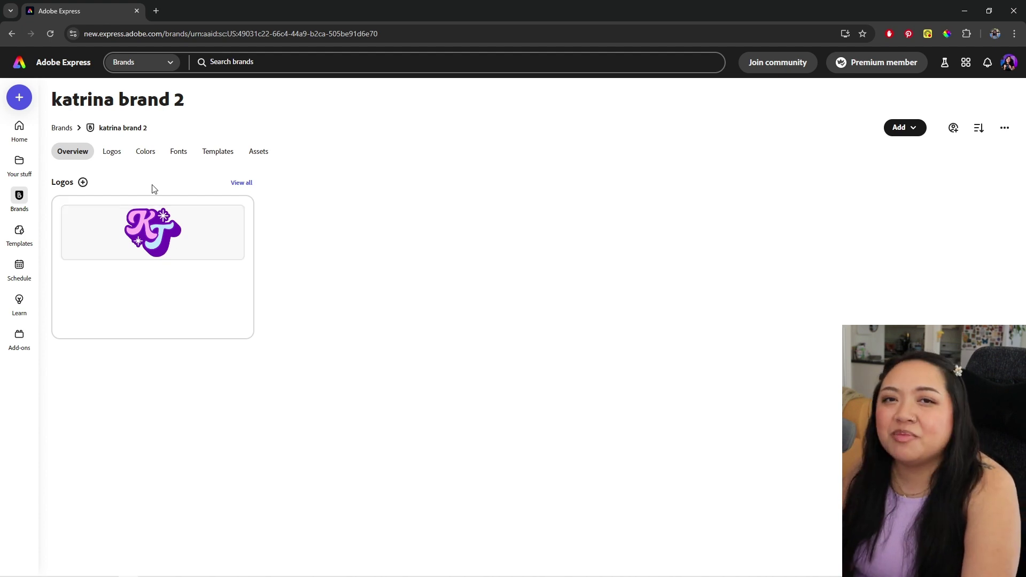
Browse the brand's Logos, Colors, Fonts, Templates and Assets tabs, ending on Fonts
click(112, 155)
click(150, 156)
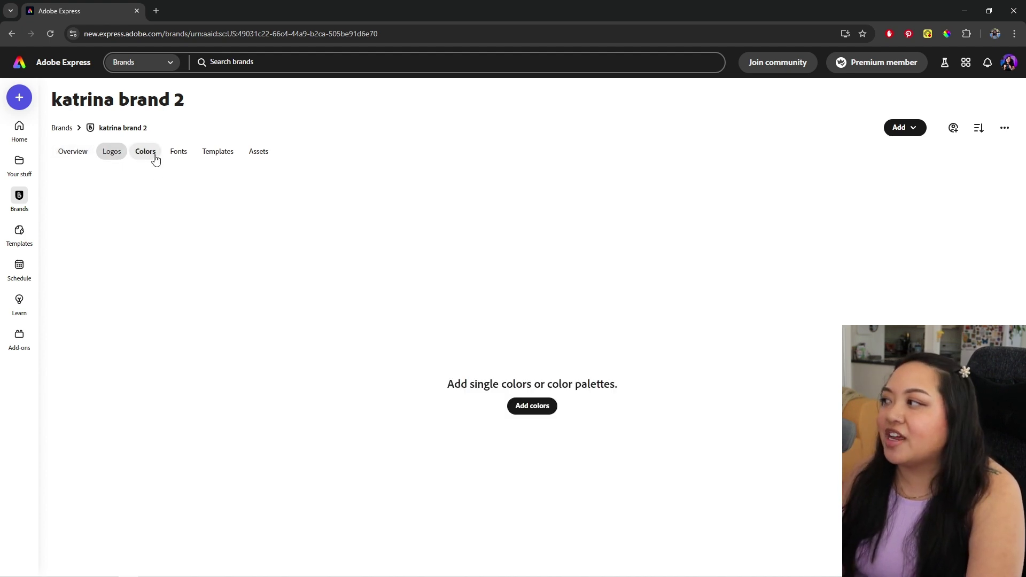
click(179, 155)
click(208, 157)
click(254, 152)
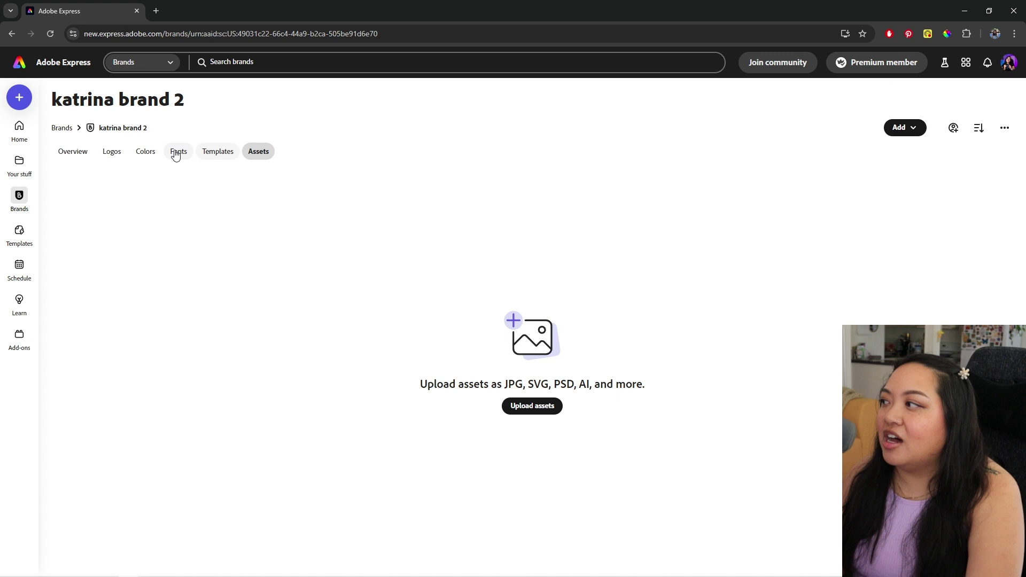
click(182, 154)
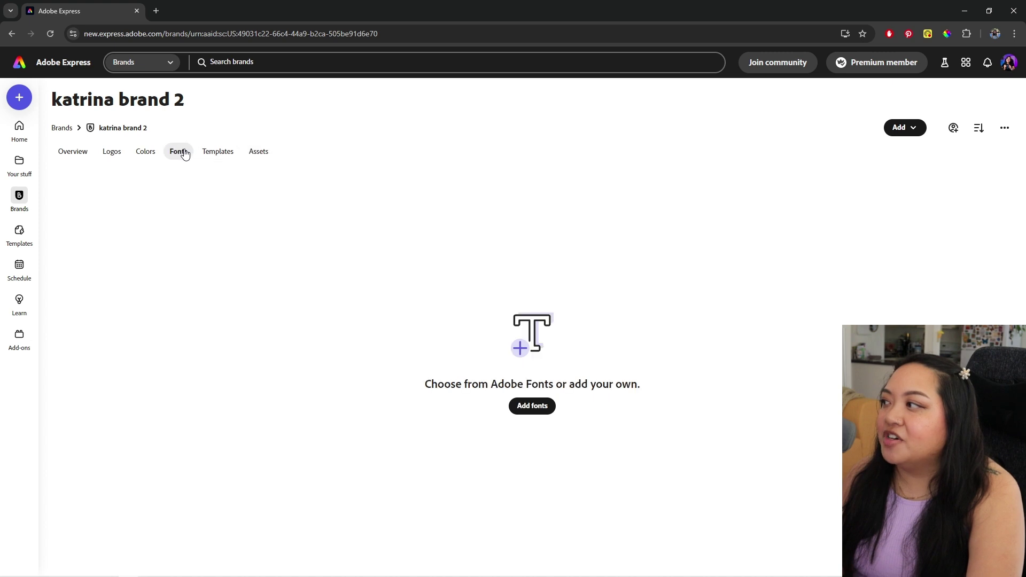
Try uploading a custom font file and confirm rights, then cancel the duplicate upload
click(553, 405)
scroll(580, 345, down, 5)
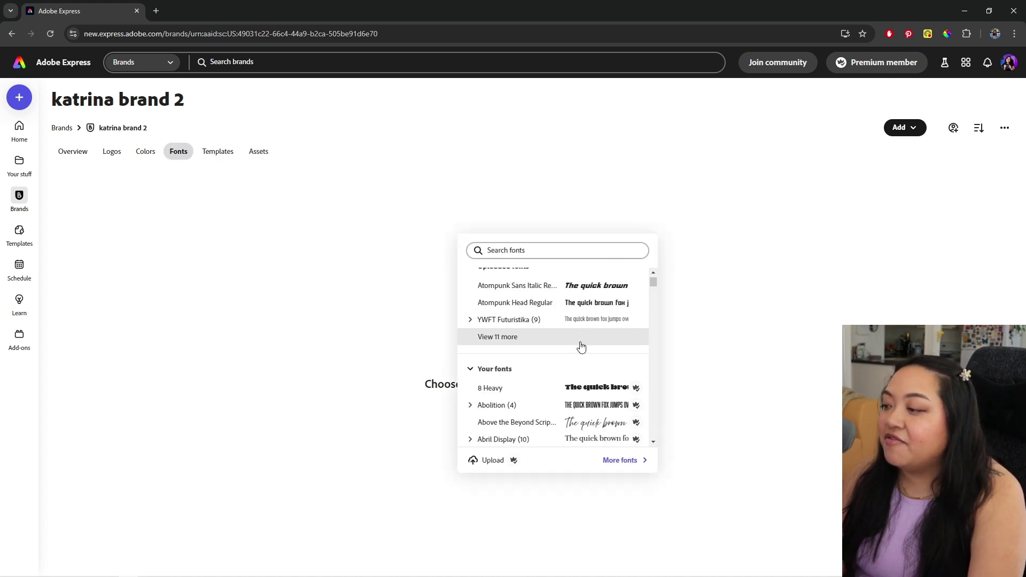
scroll(577, 385, down, 2)
click(497, 460)
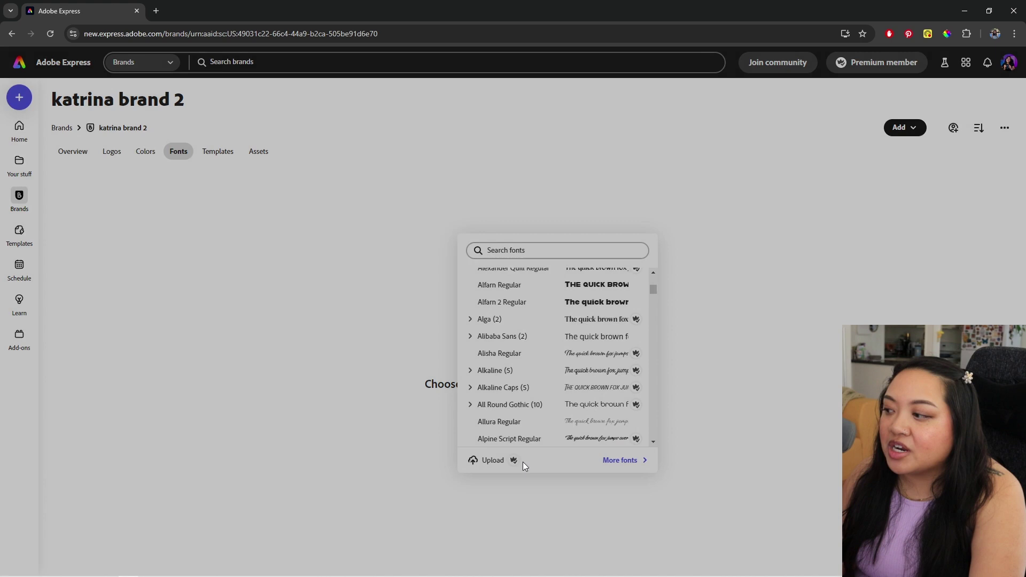
drag(1025, 308, 515, 313)
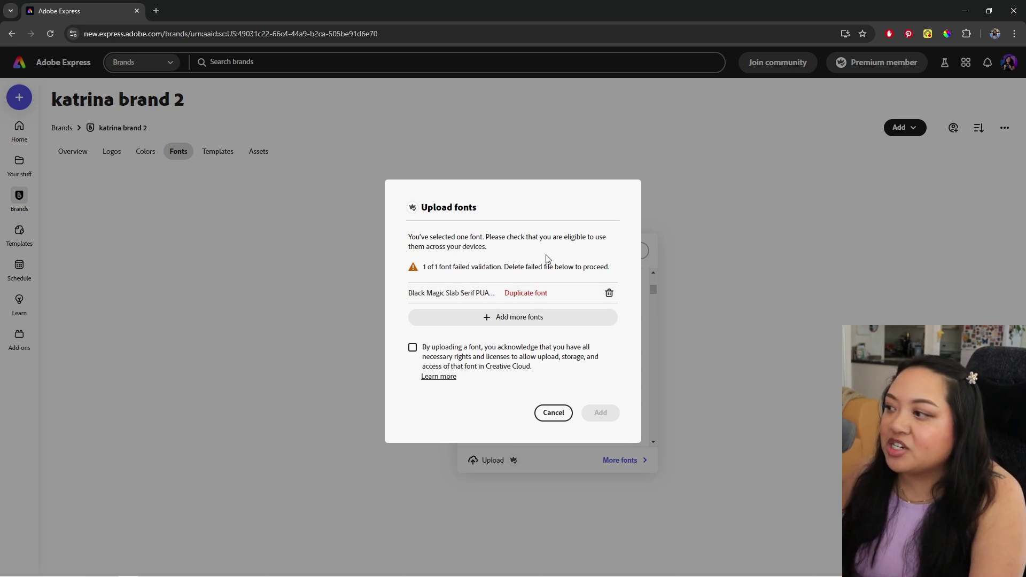
click(413, 348)
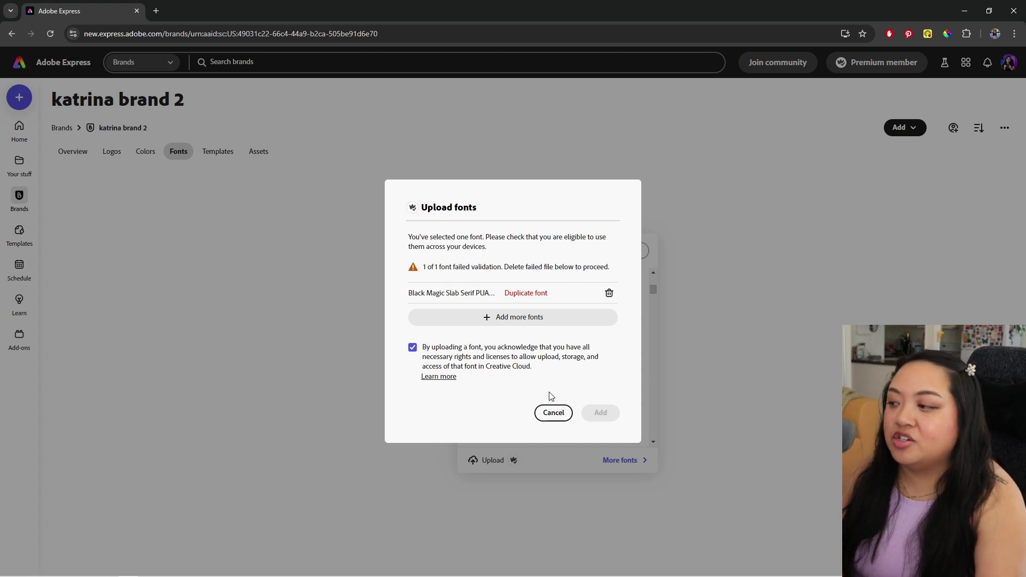
click(550, 413)
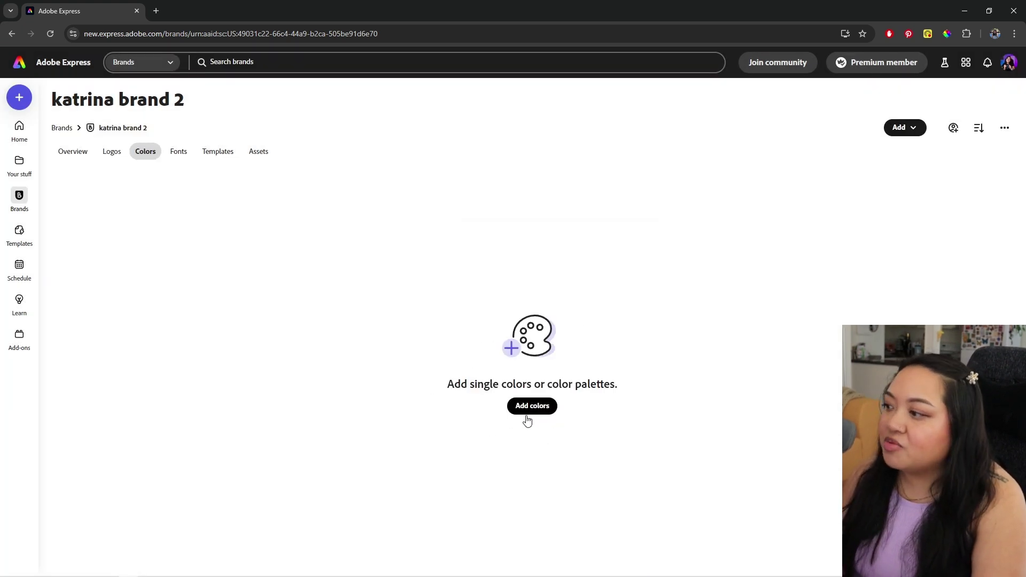
Start a new 'Brand colors' palette containing pink and lime swatches
click(527, 417)
click(545, 431)
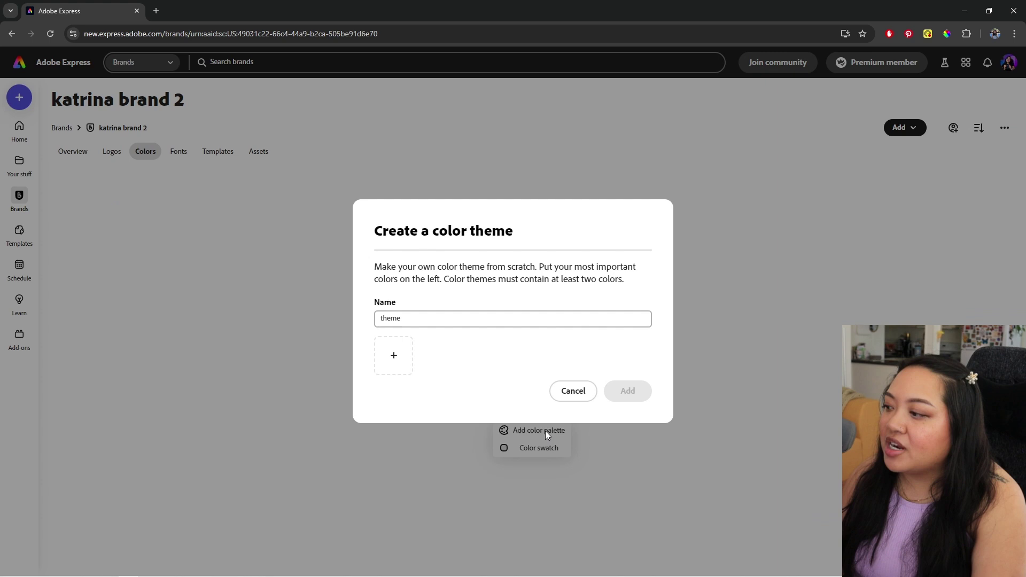
click(456, 321)
double_click(447, 318)
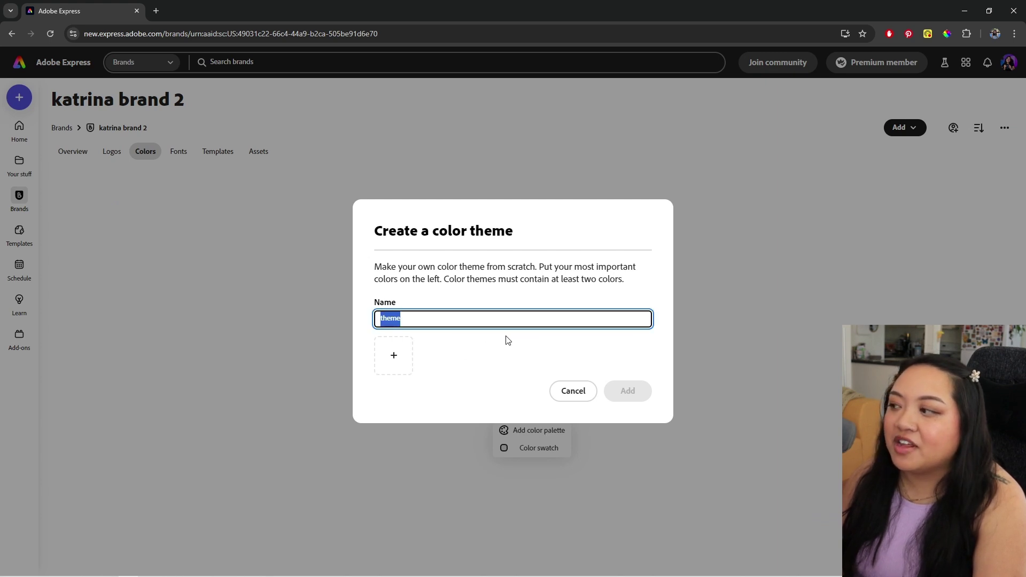
text(Brand colors)
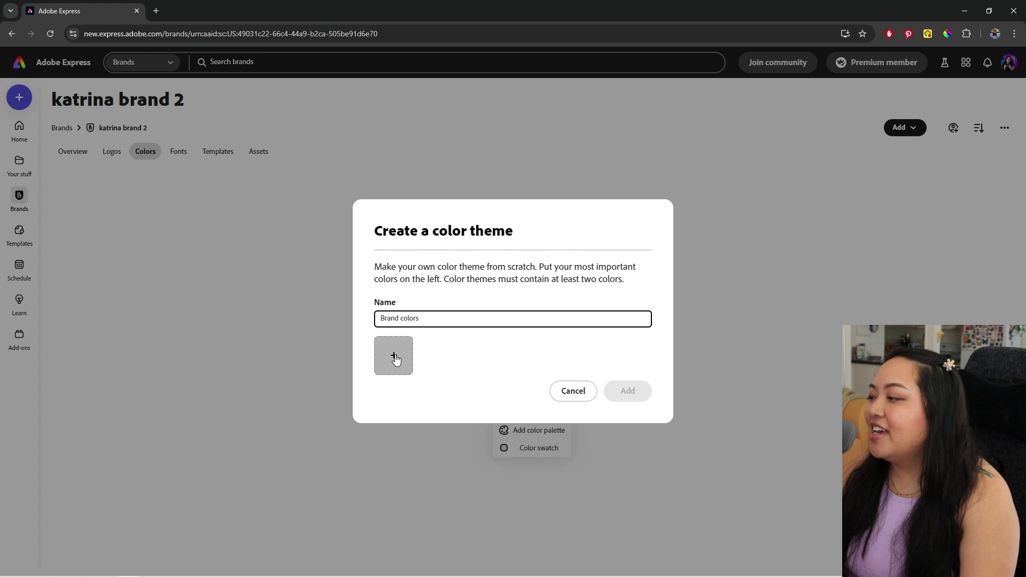
click(394, 356)
click(510, 386)
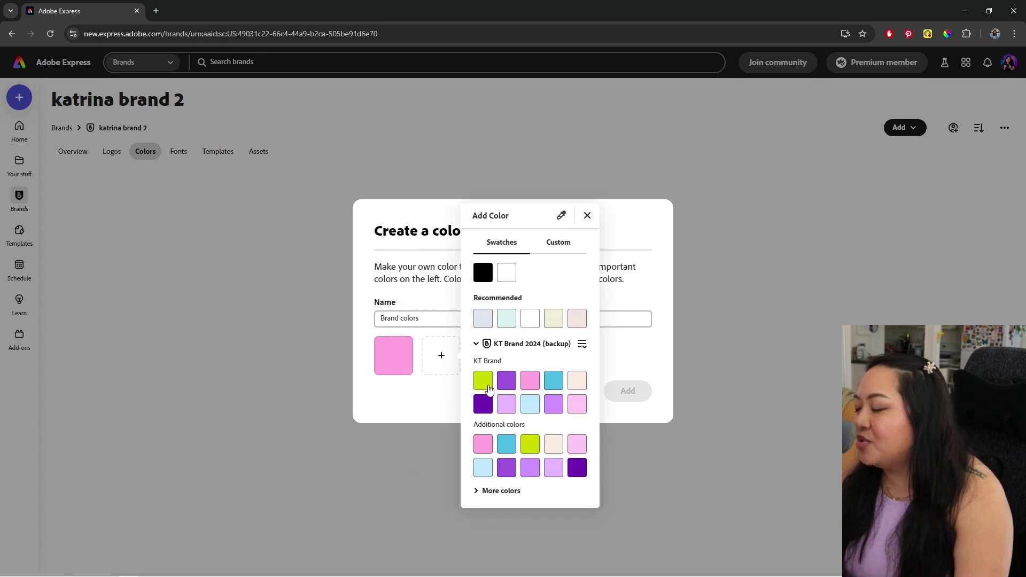
click(485, 383)
Add a custom purple third colour and save the three-colour theme
click(489, 356)
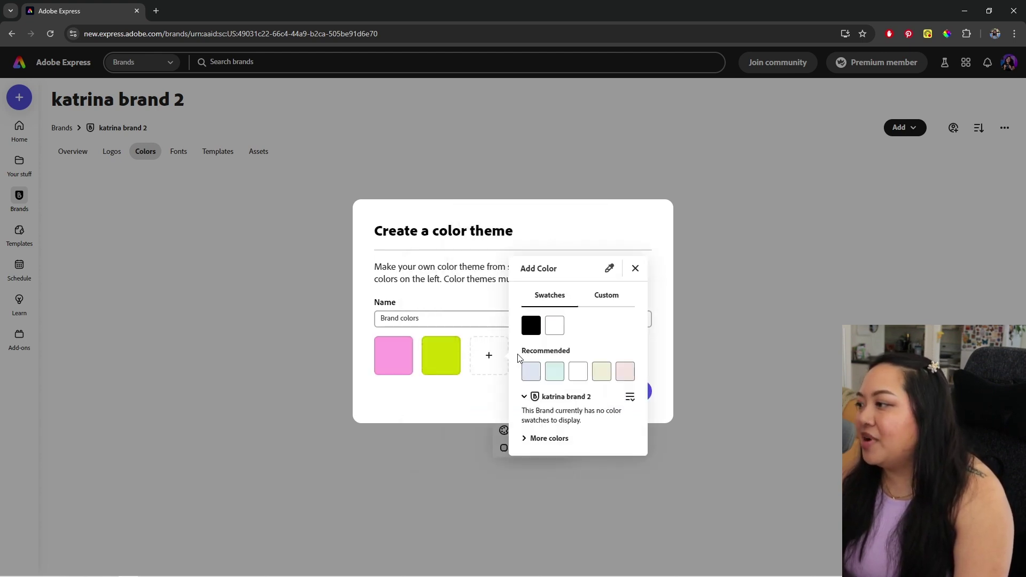
click(616, 297)
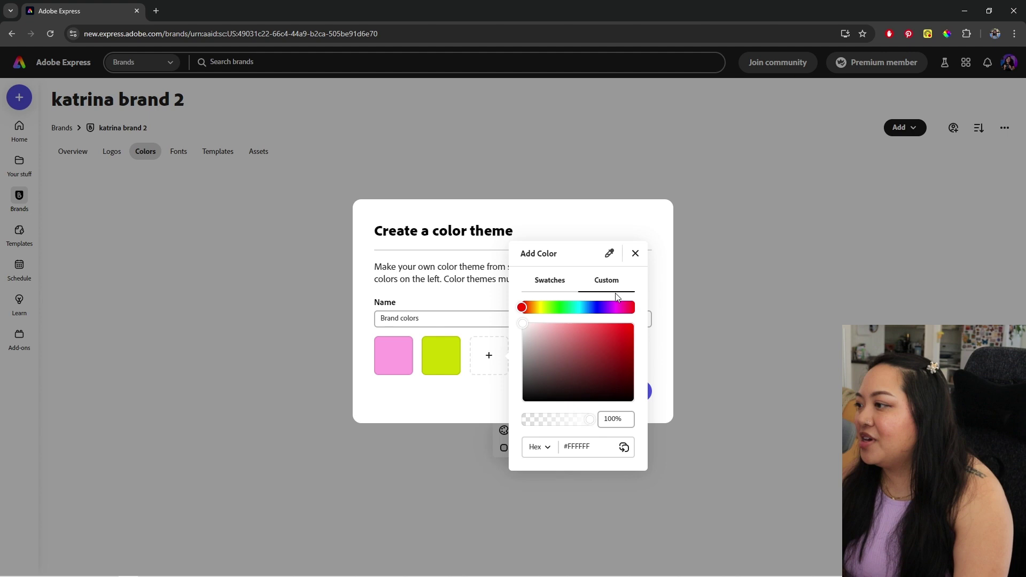
click(577, 336)
drag(588, 308, 613, 310)
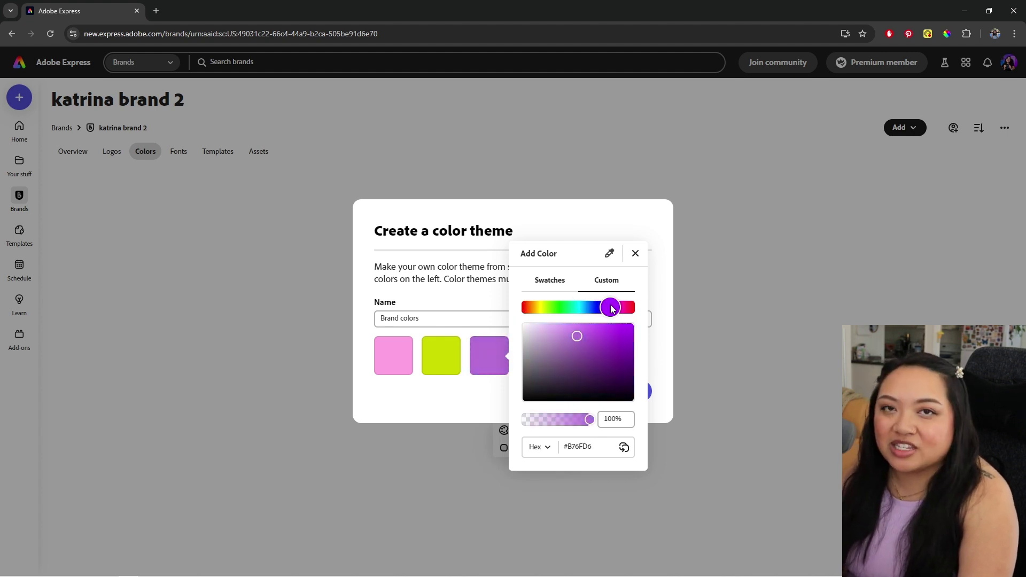
key(Return)
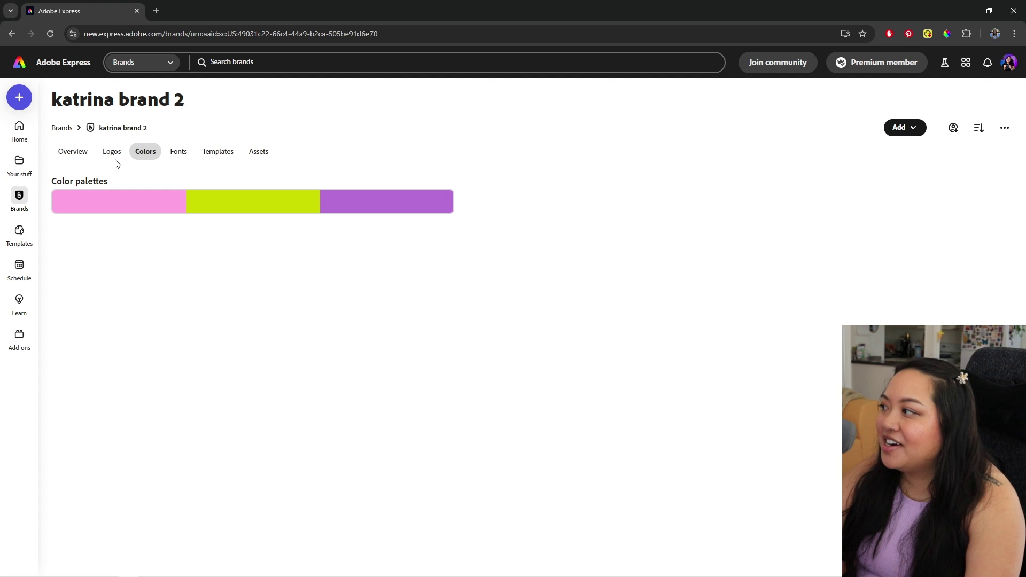
click(113, 153)
Upload the Asset 8 NEW POST image to the brand's Assets, then go back to Overview
click(178, 152)
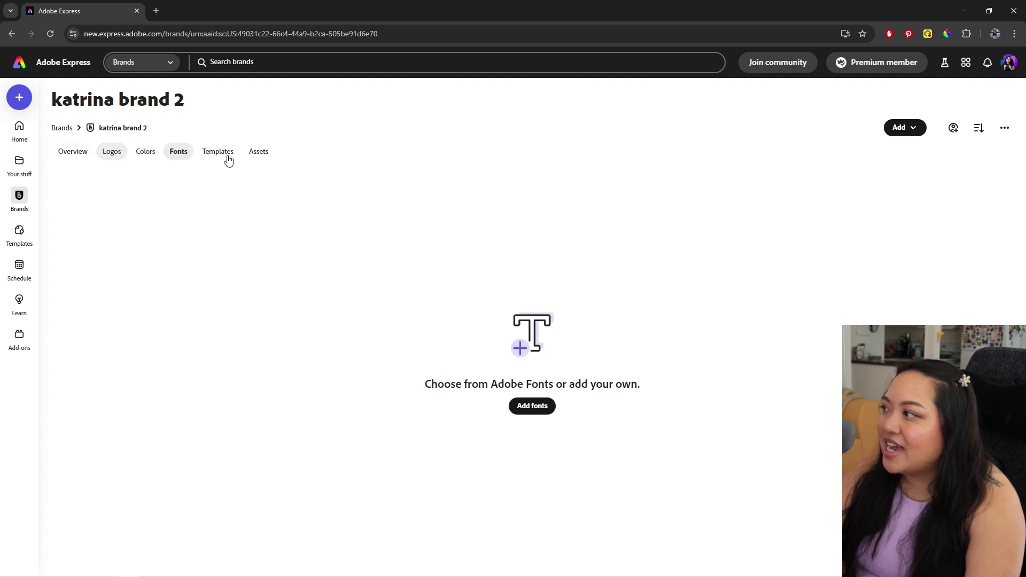
click(217, 152)
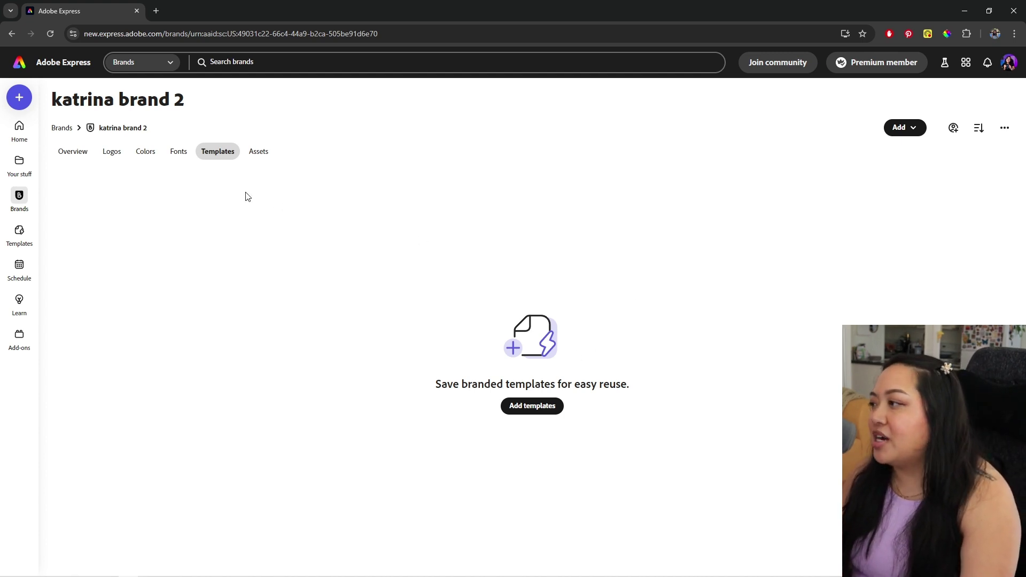
click(260, 152)
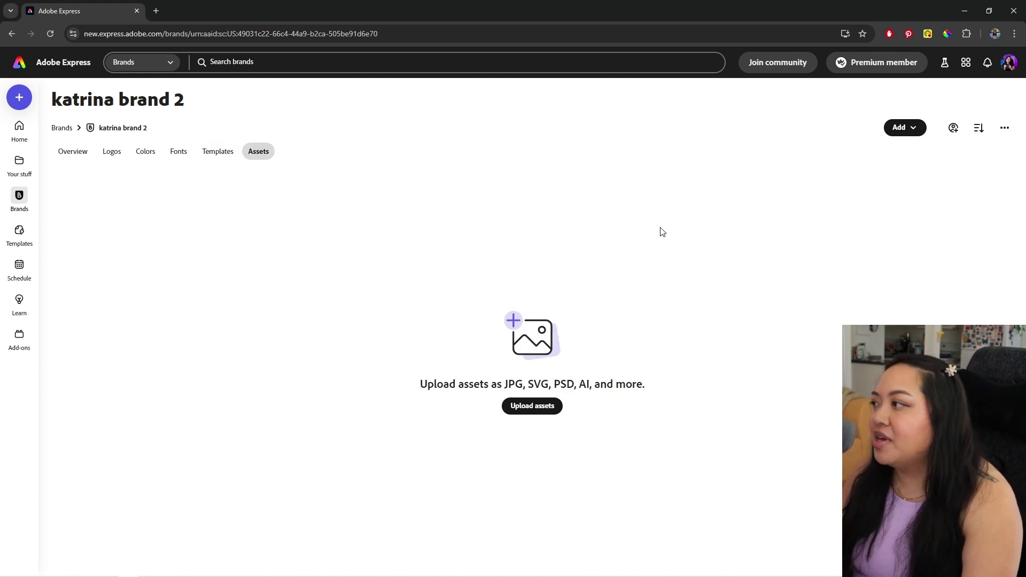
click(537, 411)
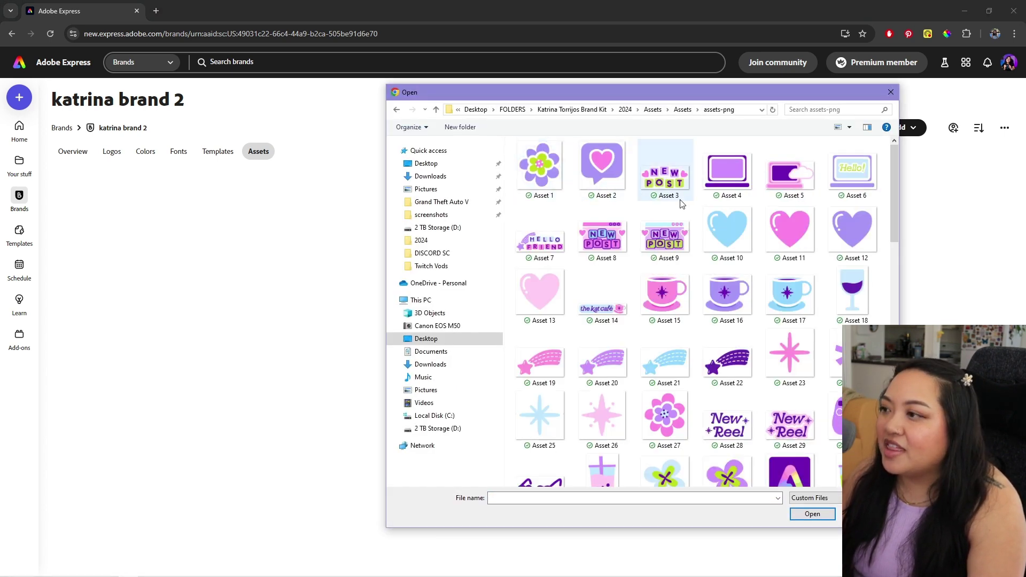
scroll(711, 230, down, 10)
scroll(742, 249, up, 10)
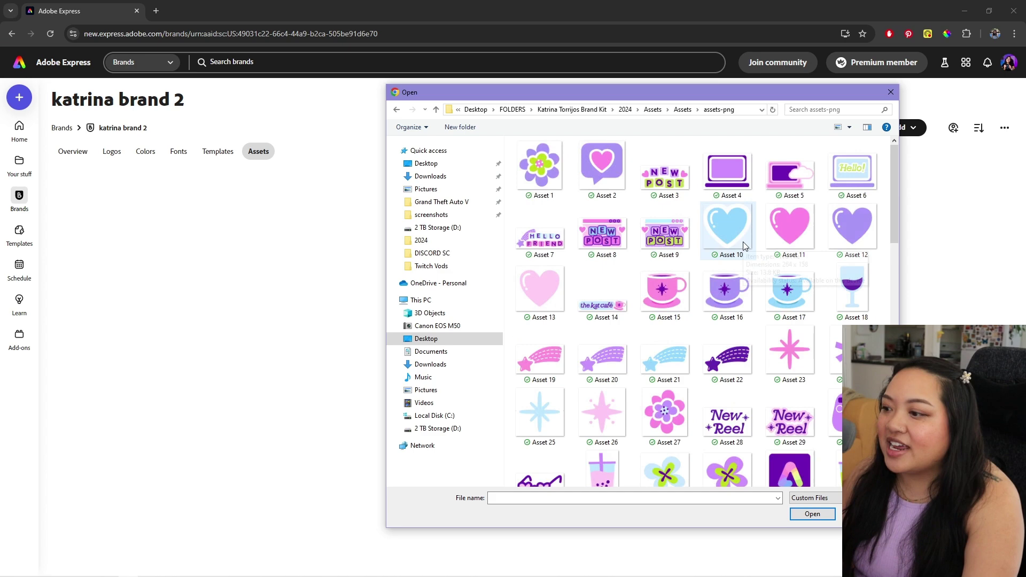
click(604, 235)
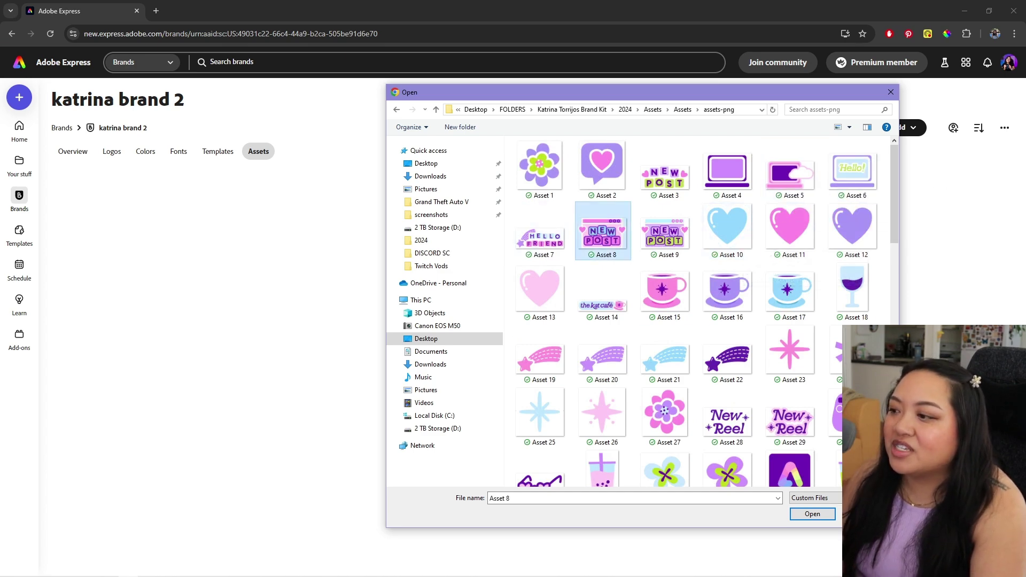
click(818, 520)
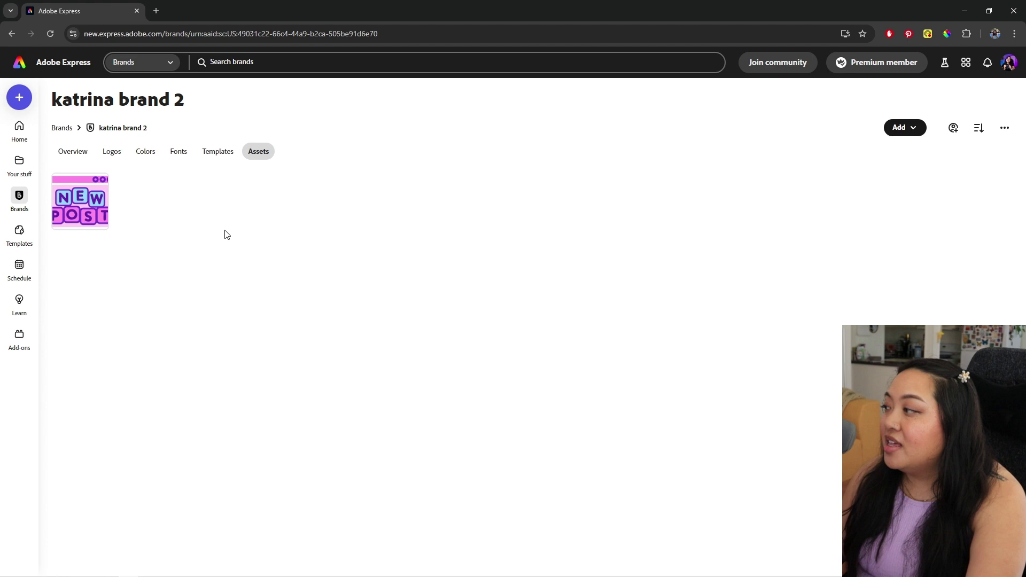
click(72, 151)
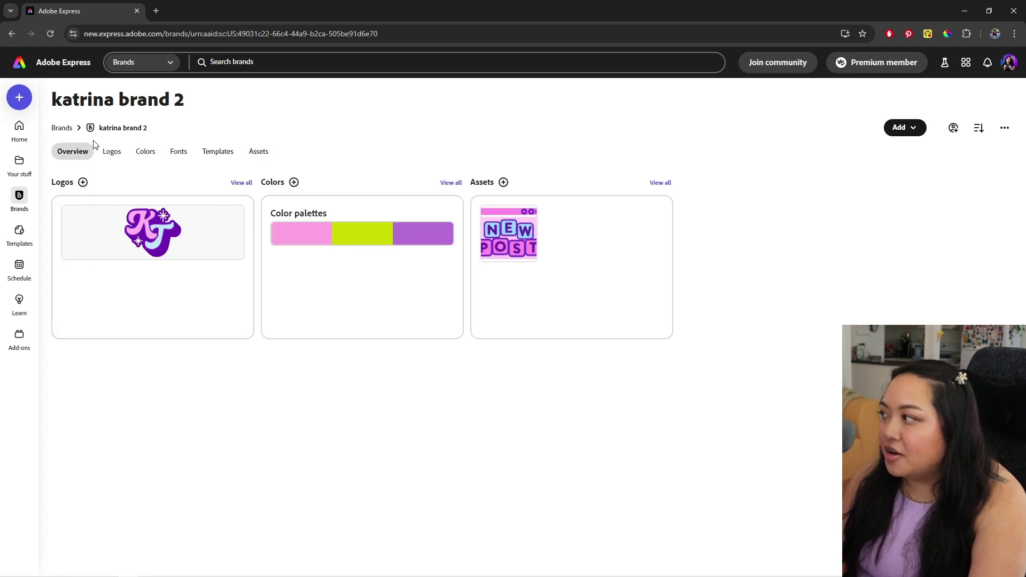
Open the KT Brand 2024 (backup) kit and browse its logos, colours, fonts and templates
click(61, 127)
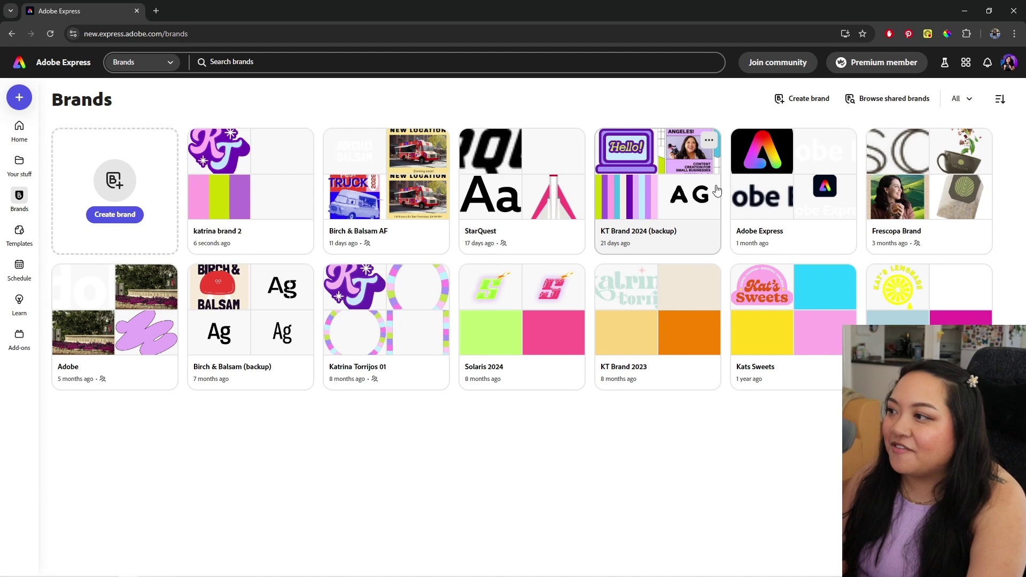
click(645, 188)
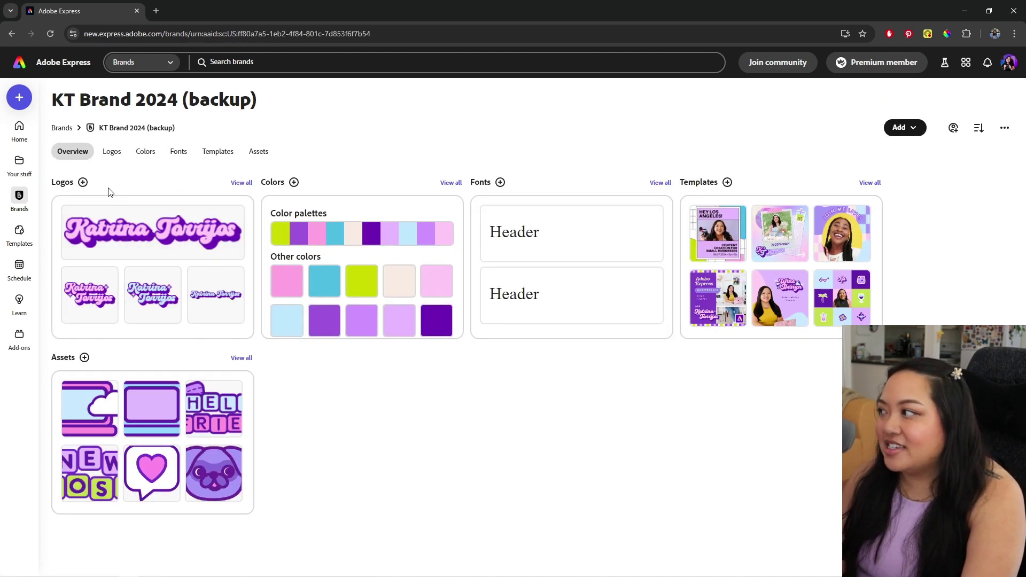
click(111, 153)
click(146, 154)
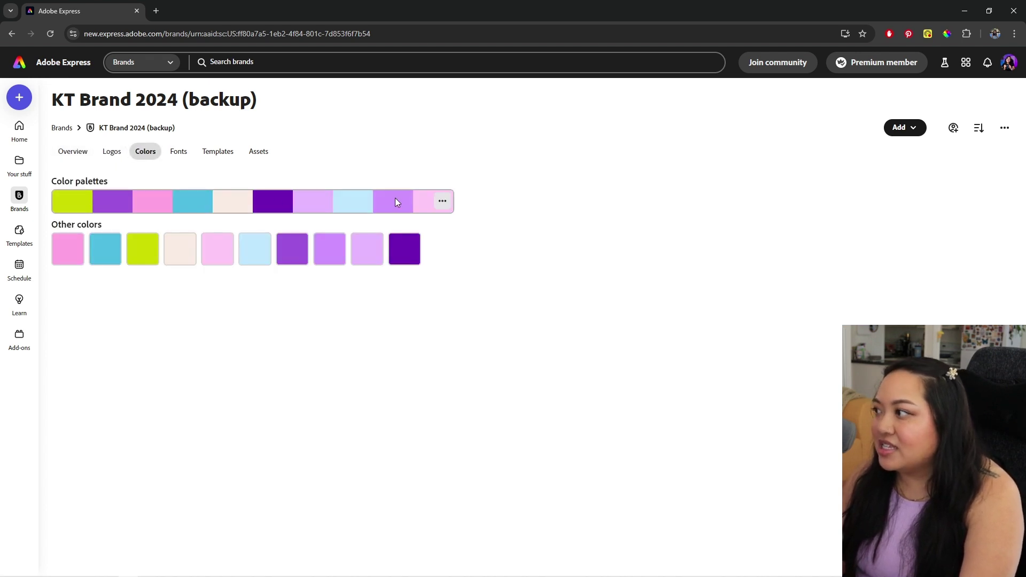
click(177, 154)
click(220, 154)
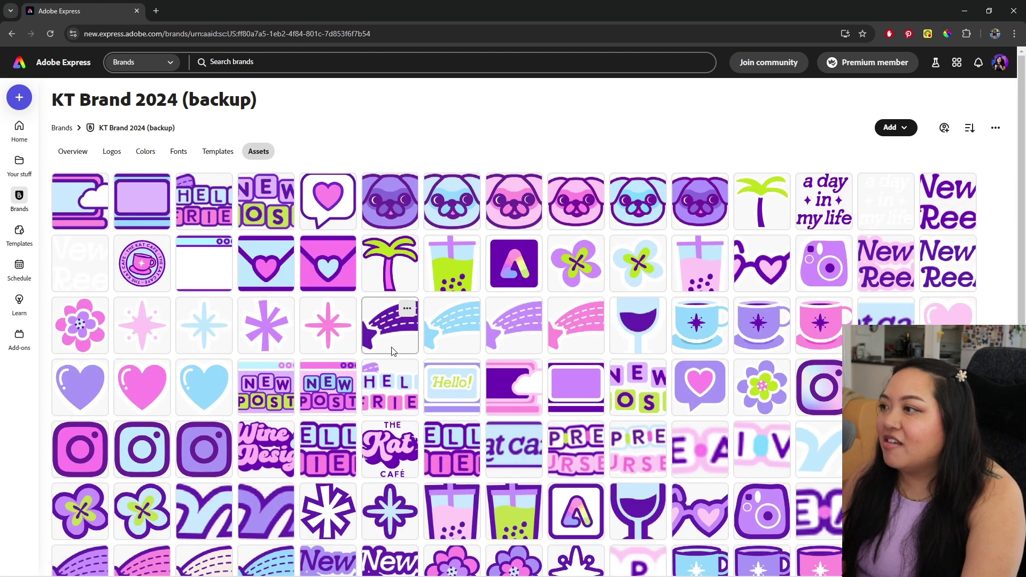
scroll(392, 348, down, 2)
scroll(398, 338, up, 2)
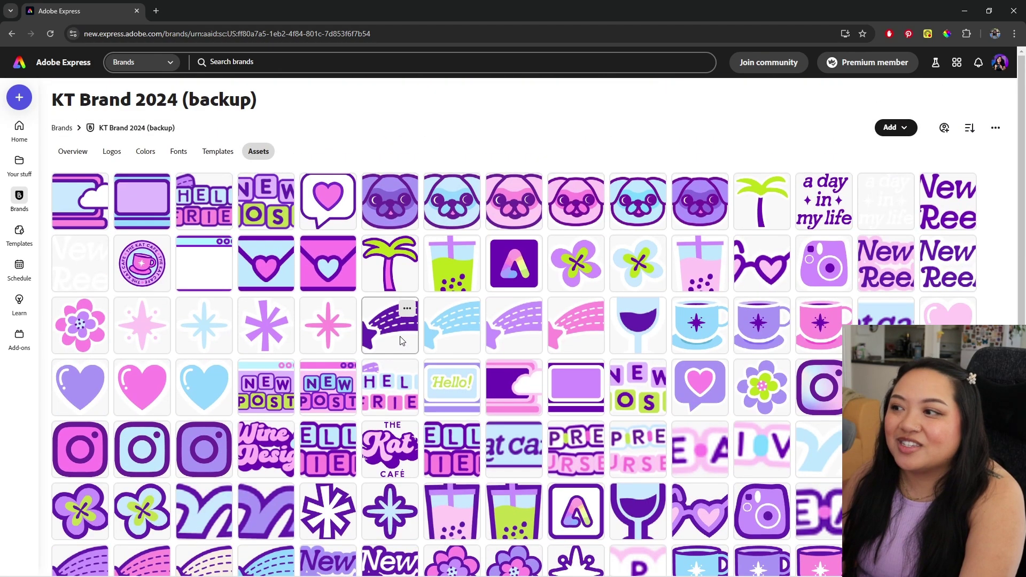
scroll(351, 337, down, 2)
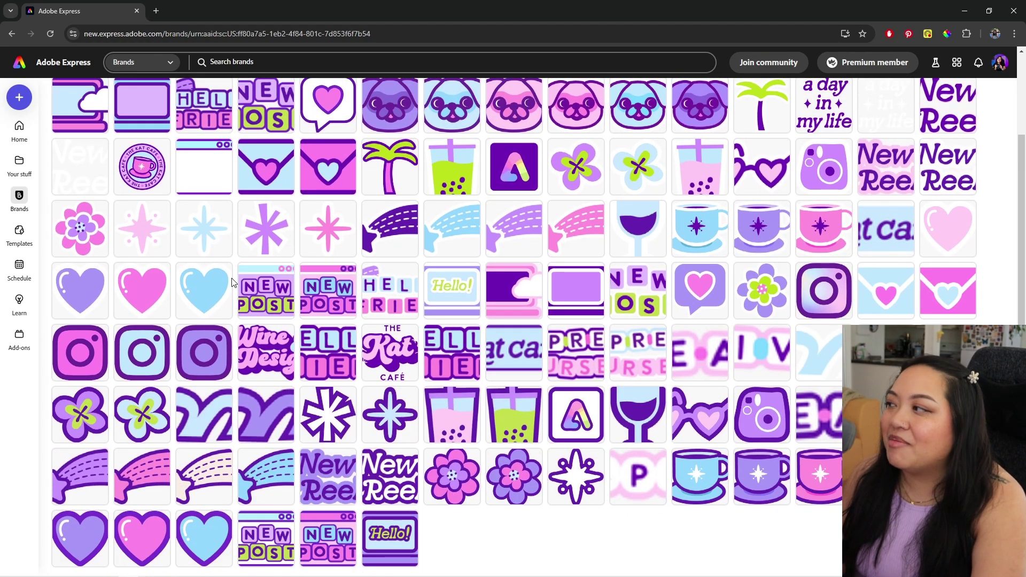
scroll(234, 282, up, 2)
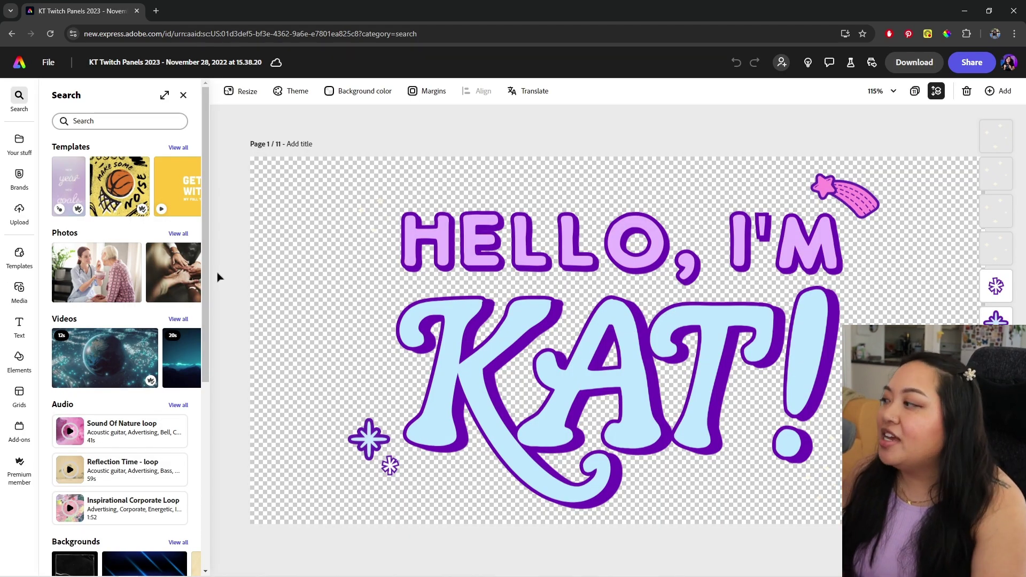
For the HELLO, I'M heading, compare katrina brand 2 fonts with StarQuest brand fonts
click(481, 250)
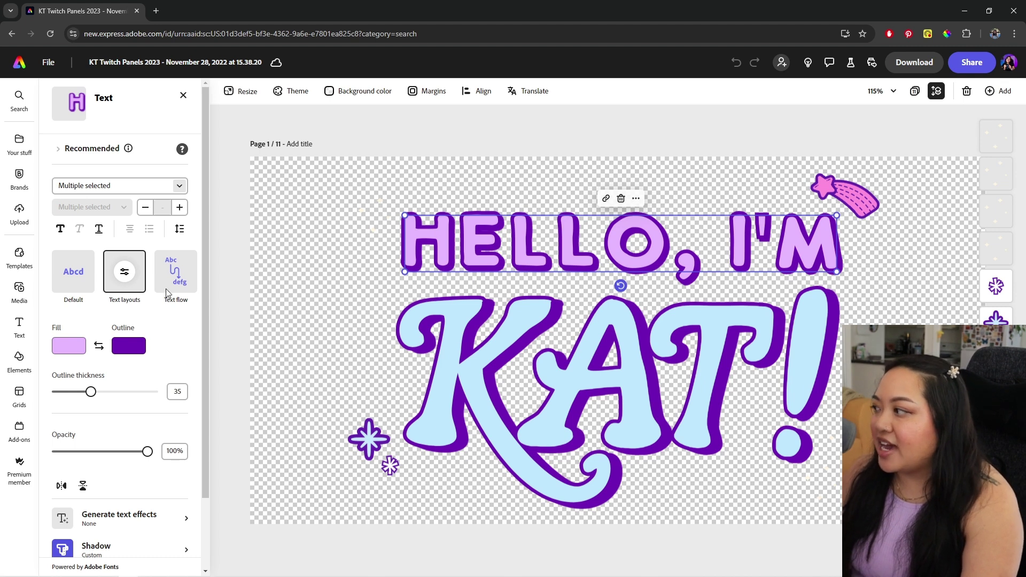
click(179, 186)
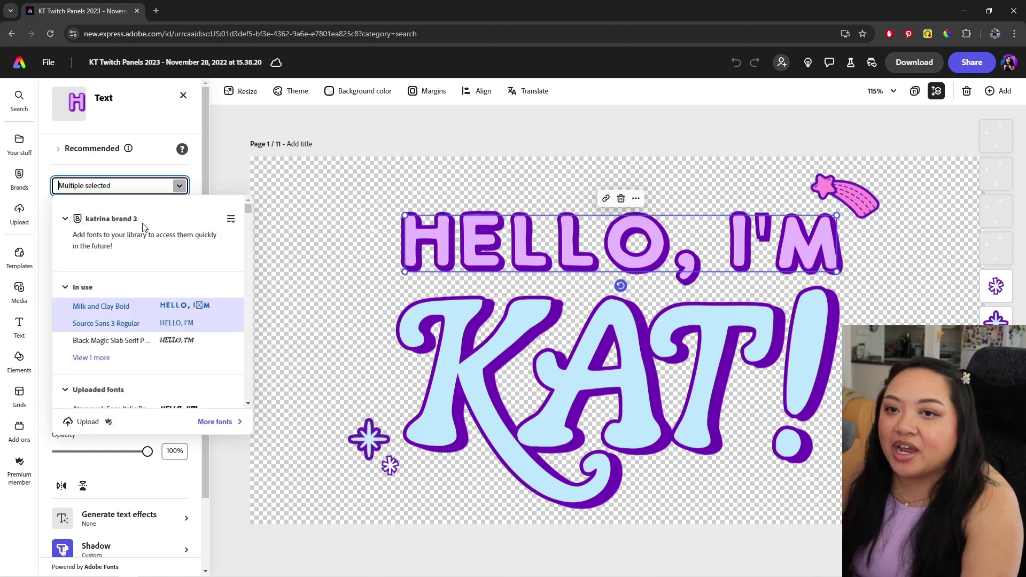
click(231, 219)
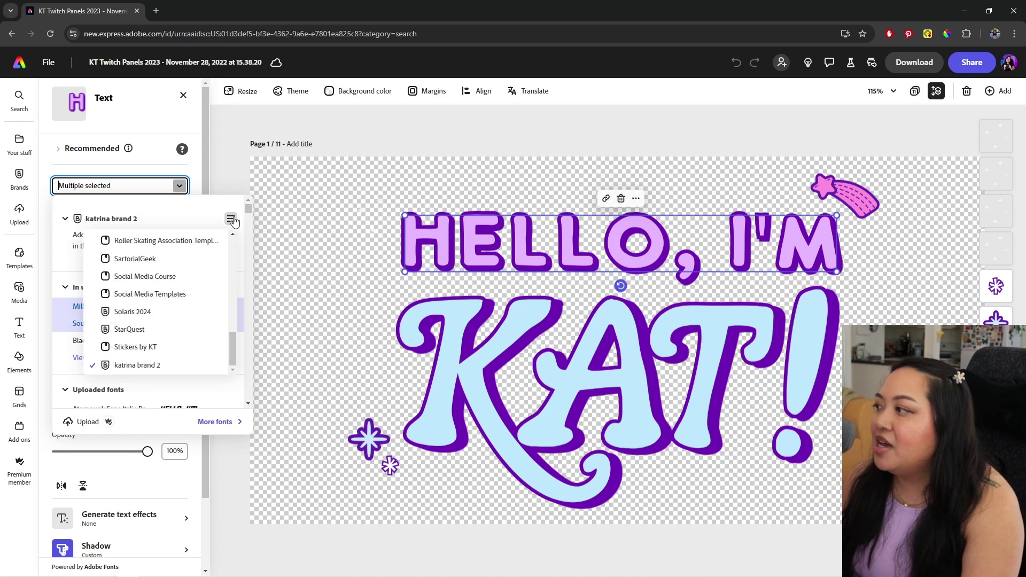
click(231, 219)
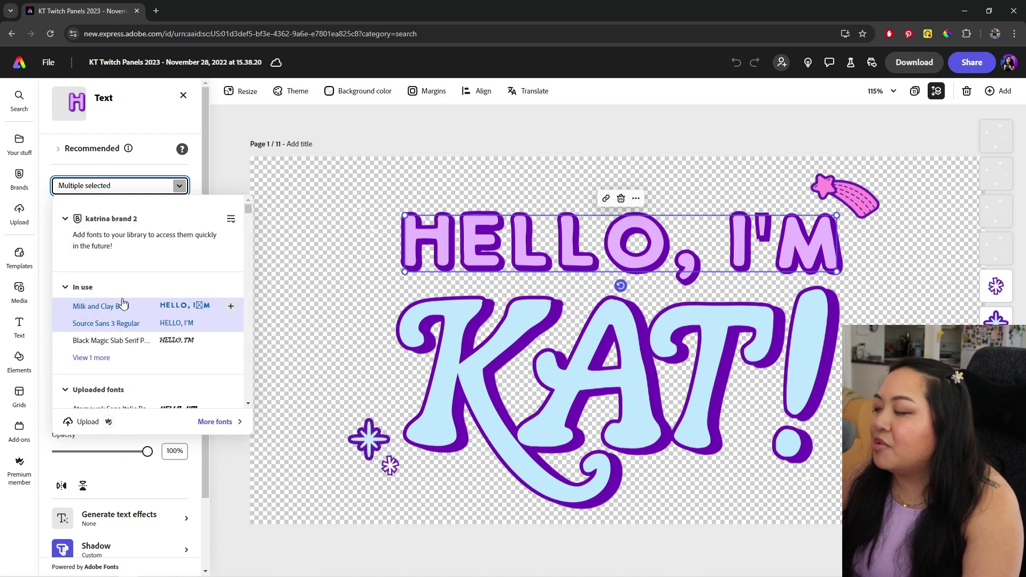
scroll(119, 329, down, 8)
scroll(117, 328, up, 8)
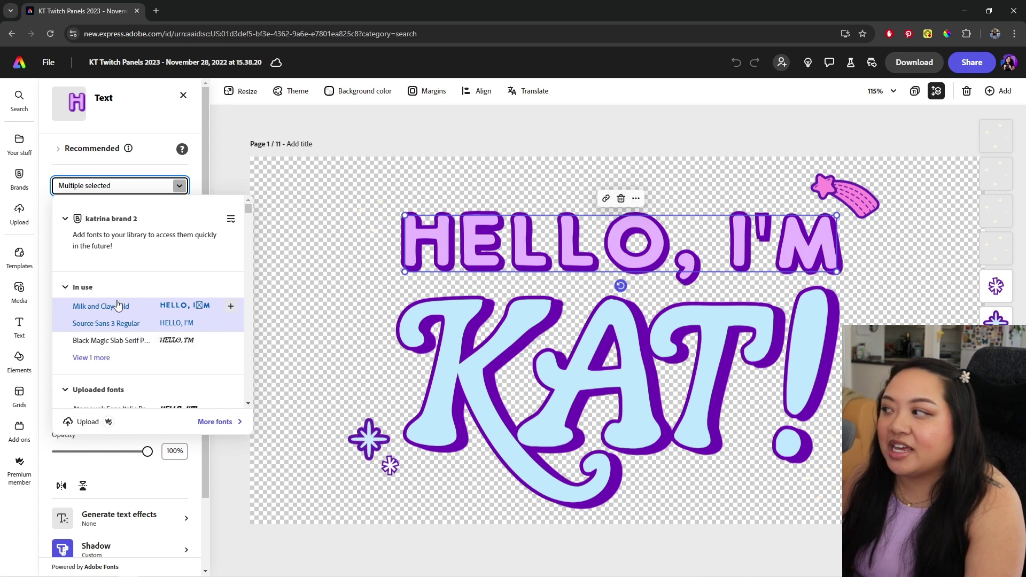
click(231, 220)
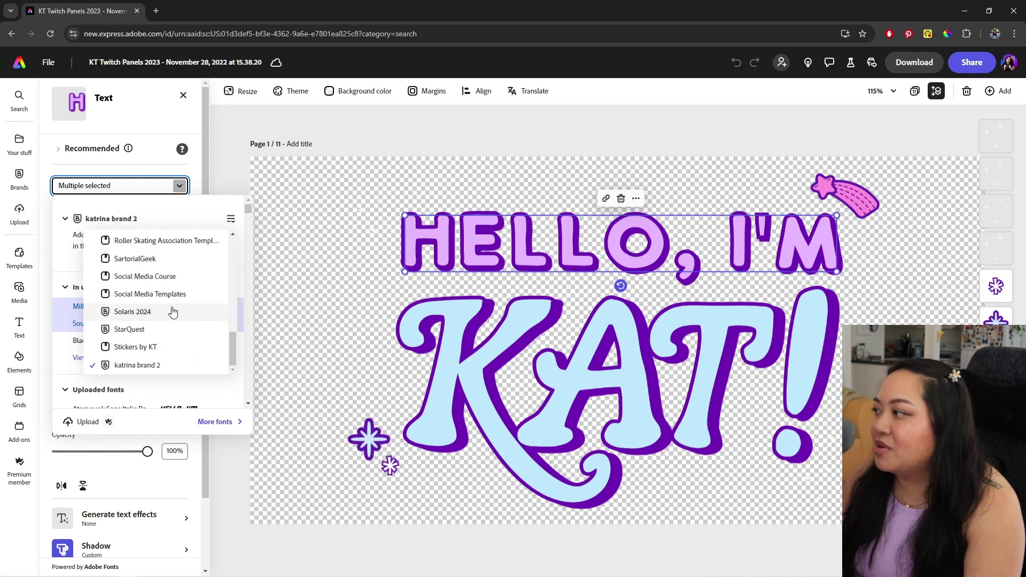
click(130, 330)
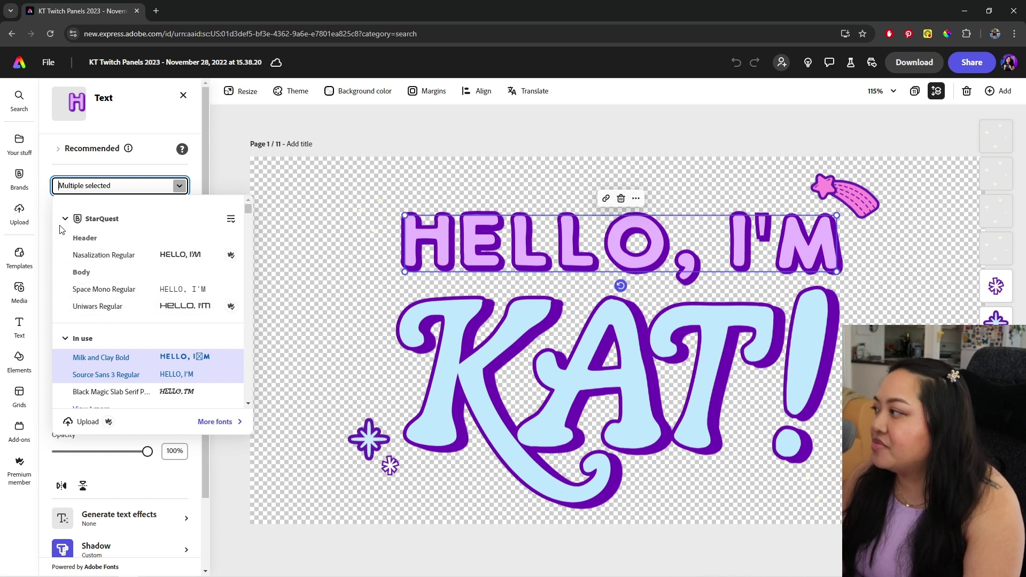
key(Escape)
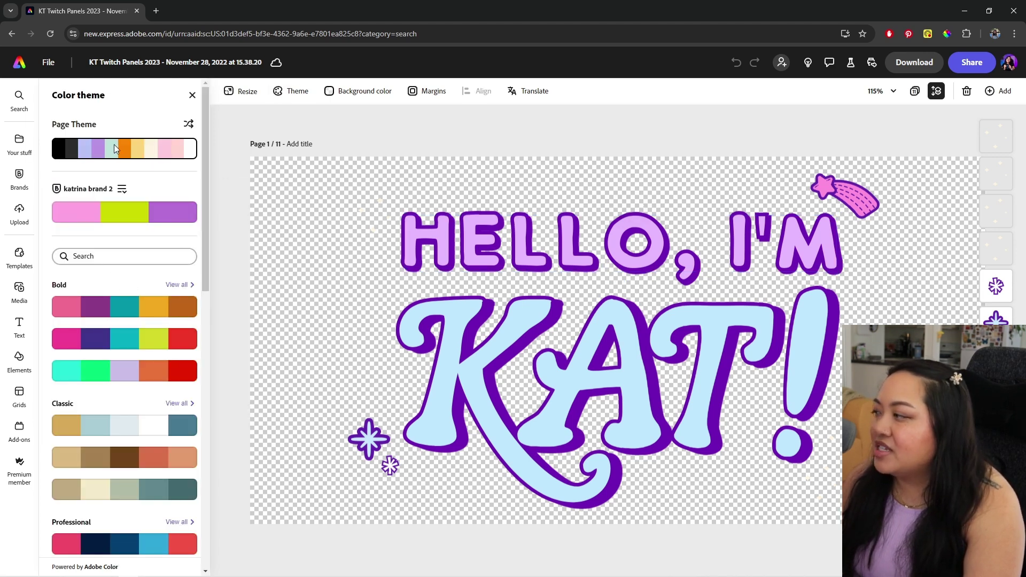
click(122, 190)
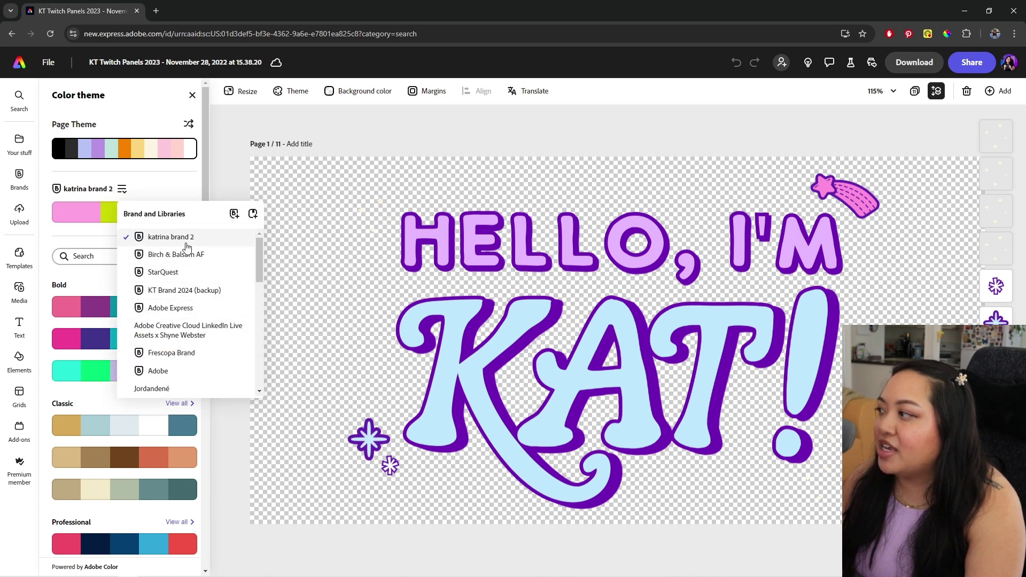
click(148, 189)
click(128, 217)
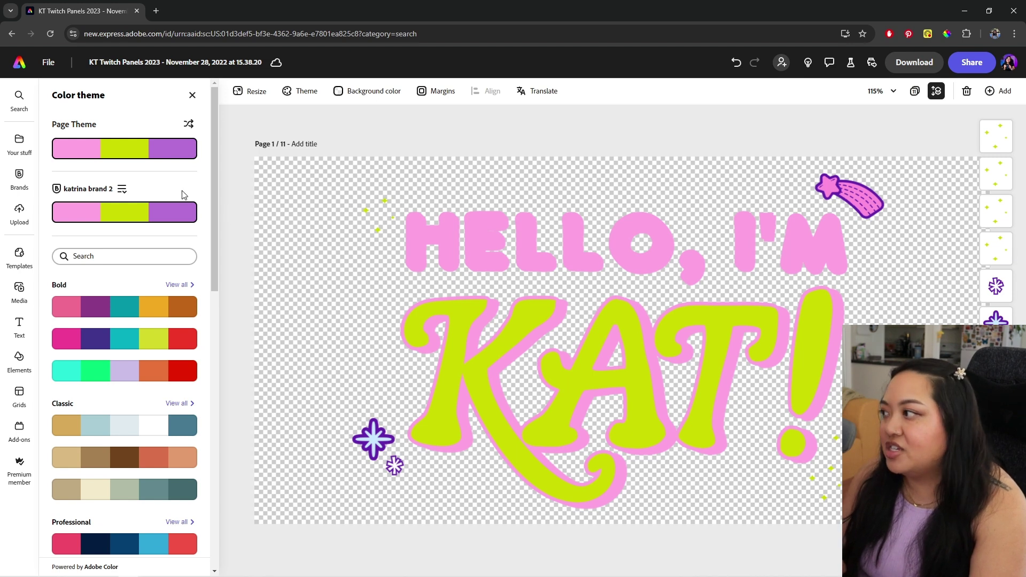
click(190, 123)
click(189, 123)
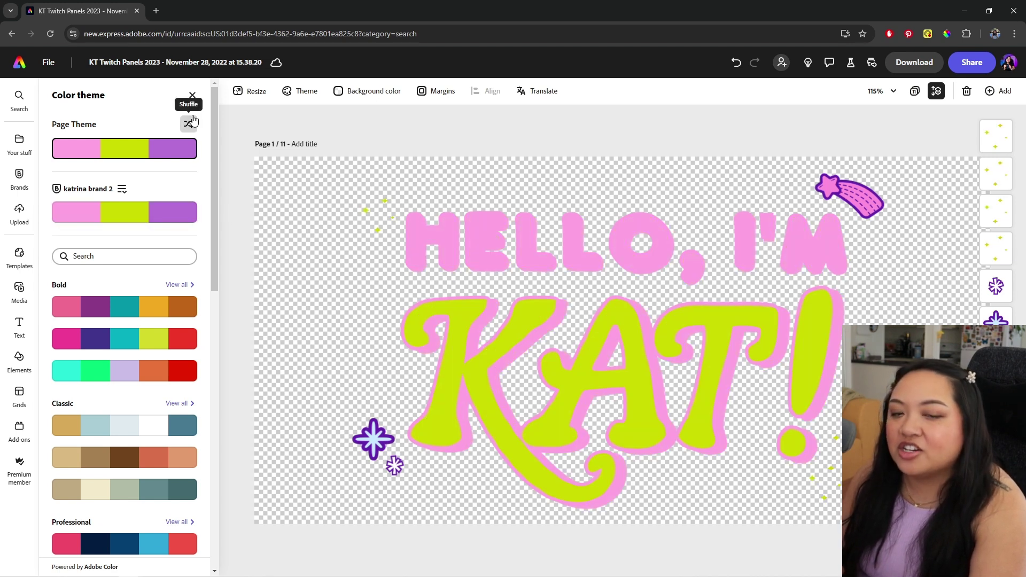
click(193, 121)
click(736, 62)
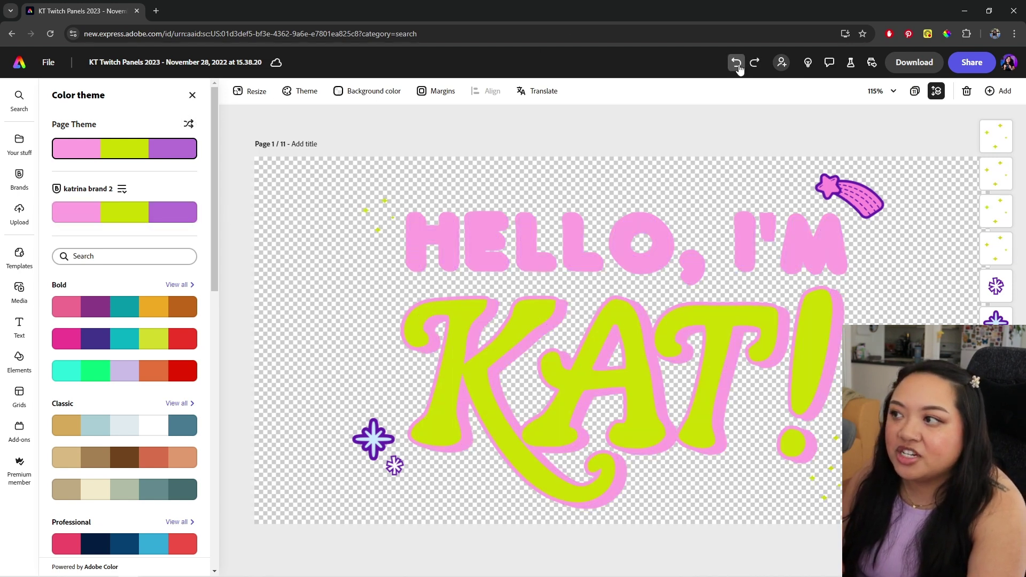
click(736, 62)
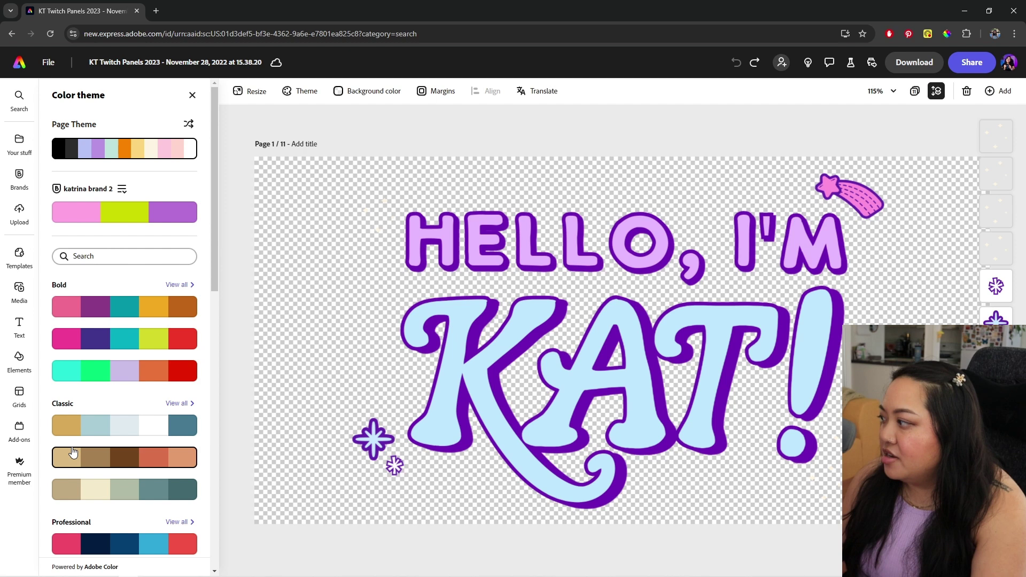
Open the KT Brand 2024 (backup) brand in the brands panel and show all its assets
click(20, 180)
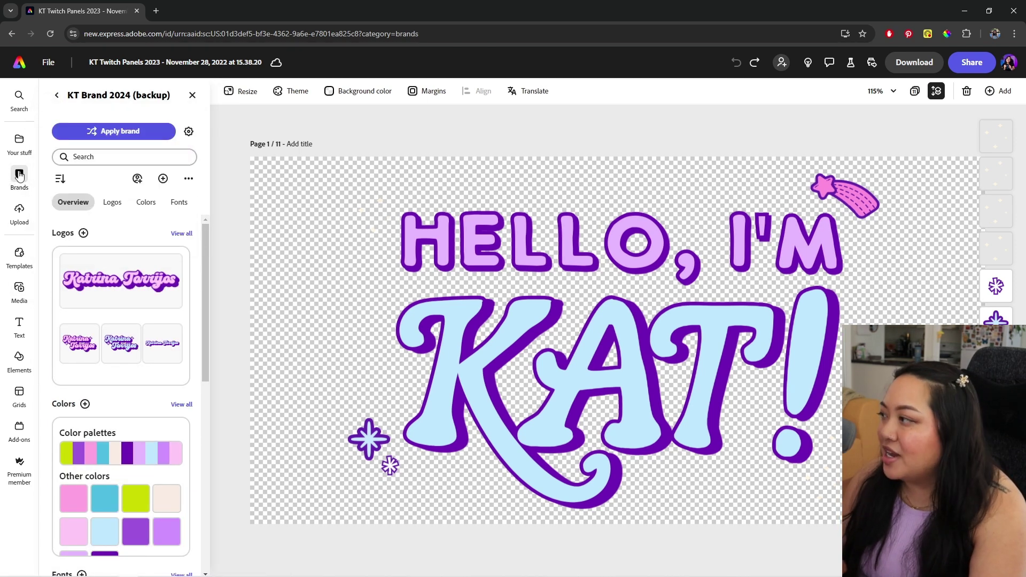
click(57, 95)
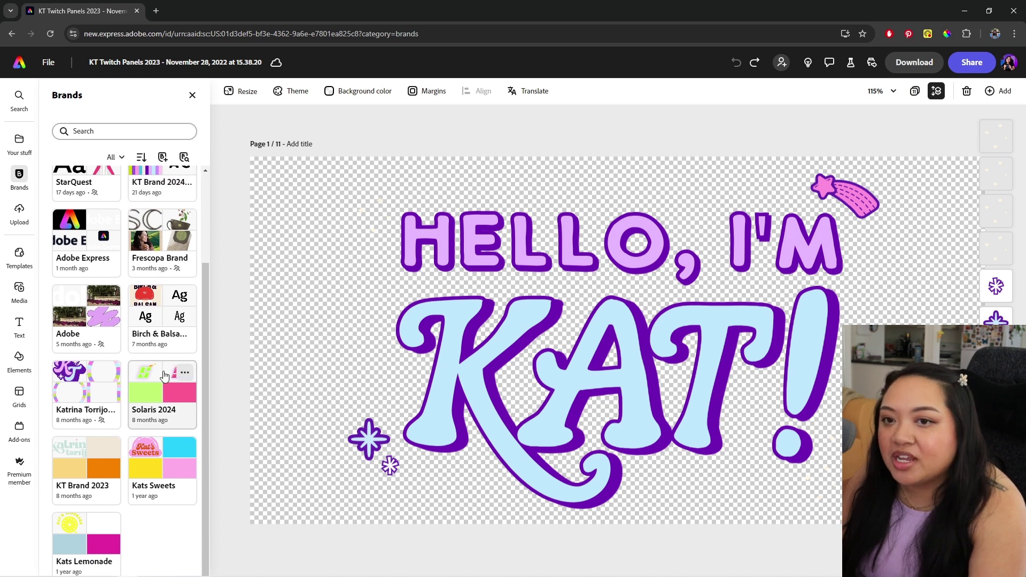
click(160, 294)
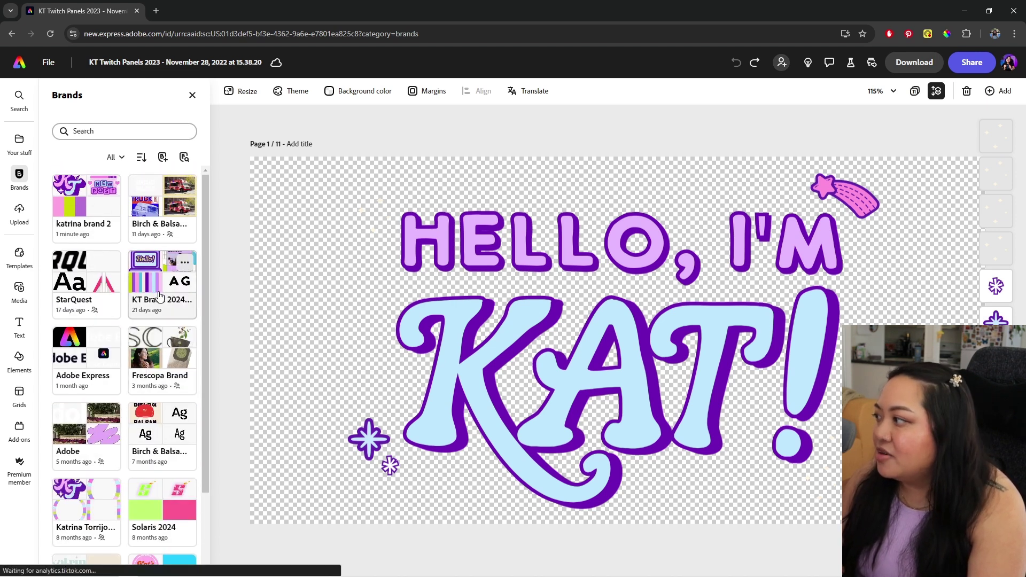
scroll(150, 297, down, 8)
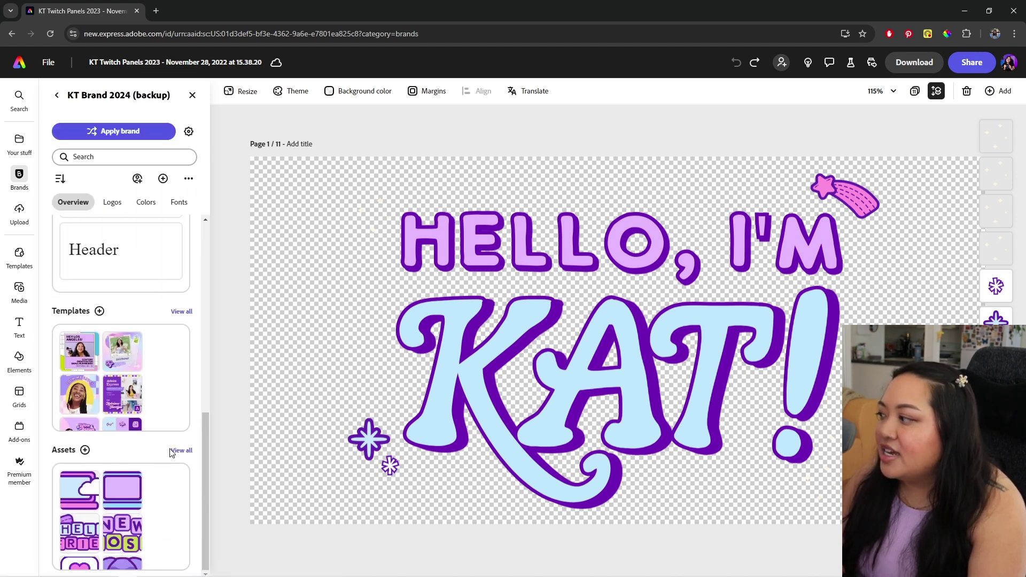
click(179, 452)
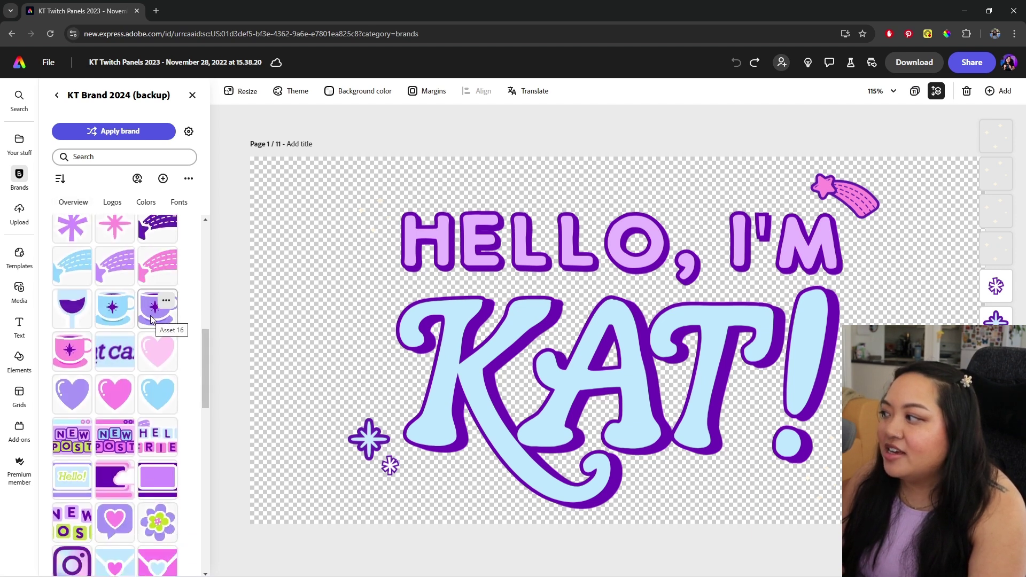
Place and shrink the cup asset on the page, then delete it and scroll to Templates
click(151, 320)
drag(628, 318, 327, 266)
drag(394, 355, 331, 280)
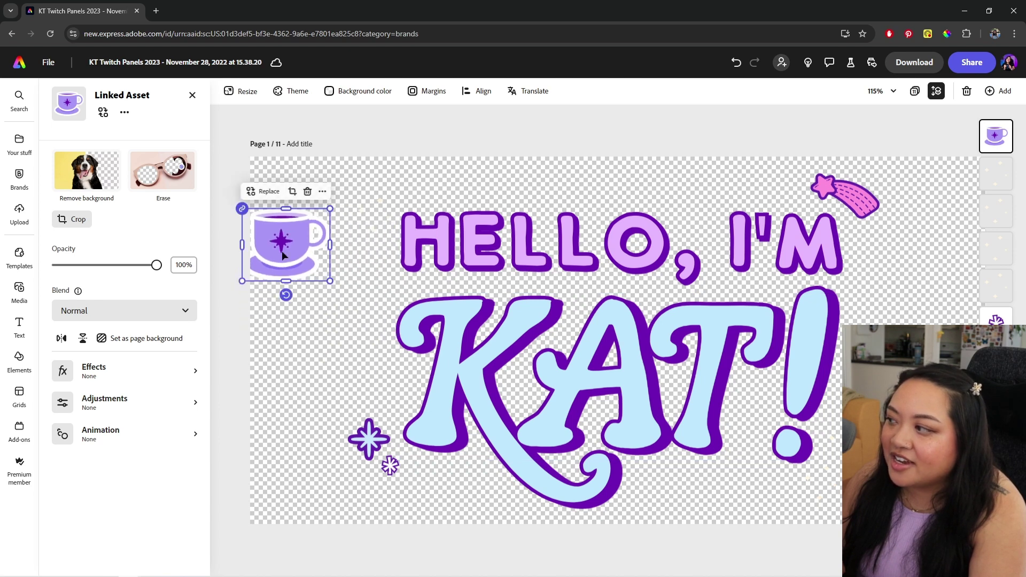
key(Delete)
scroll(60, 358, down, 10)
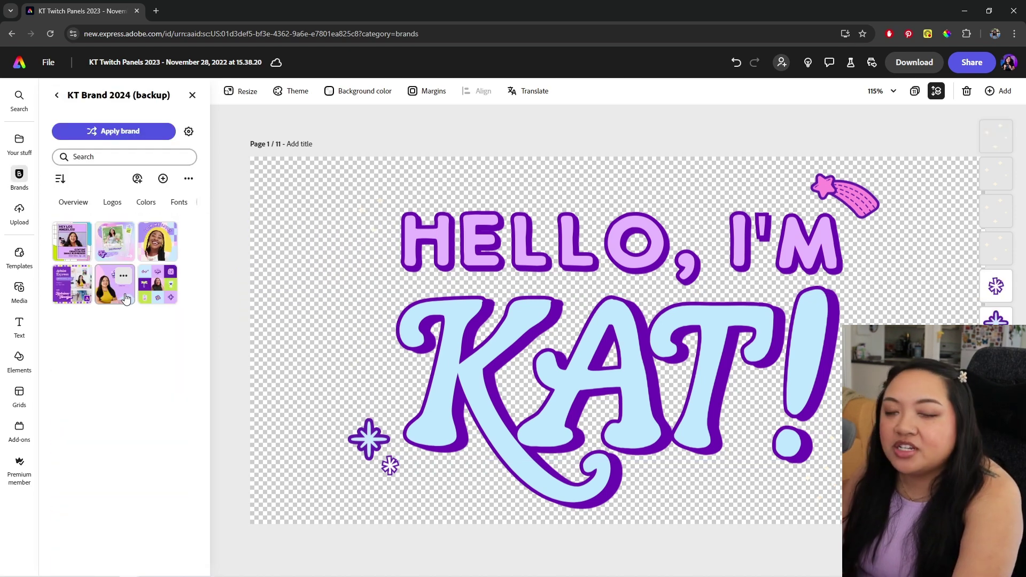
Start a new file from the Wine & Design template and enlarge its logo near the top
click(123, 297)
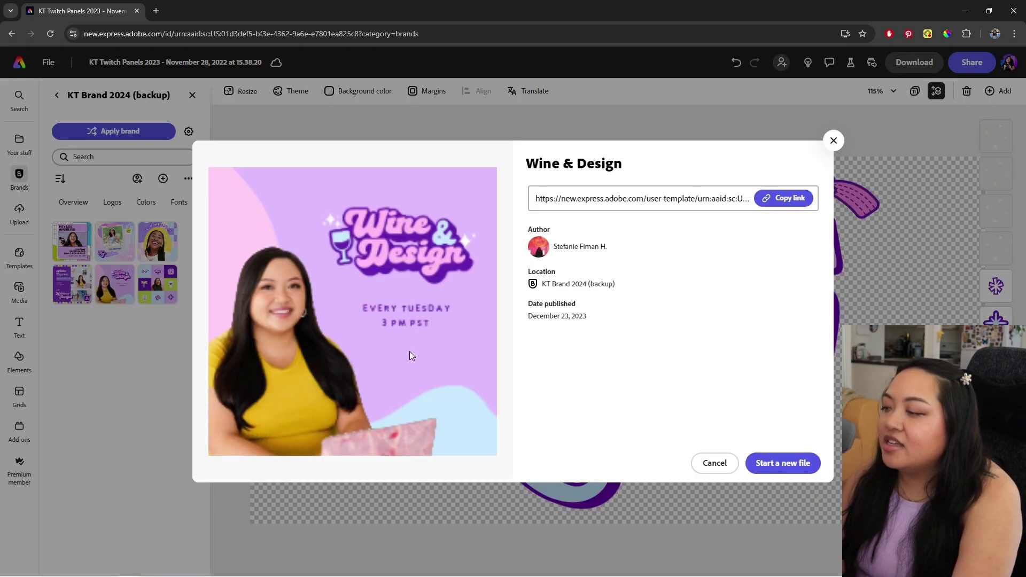
click(782, 463)
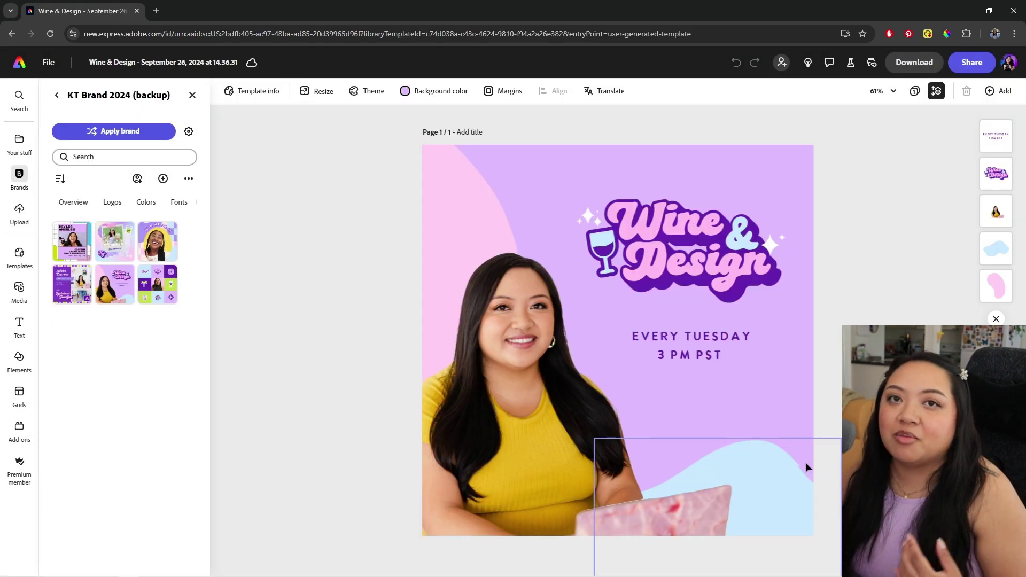
click(772, 288)
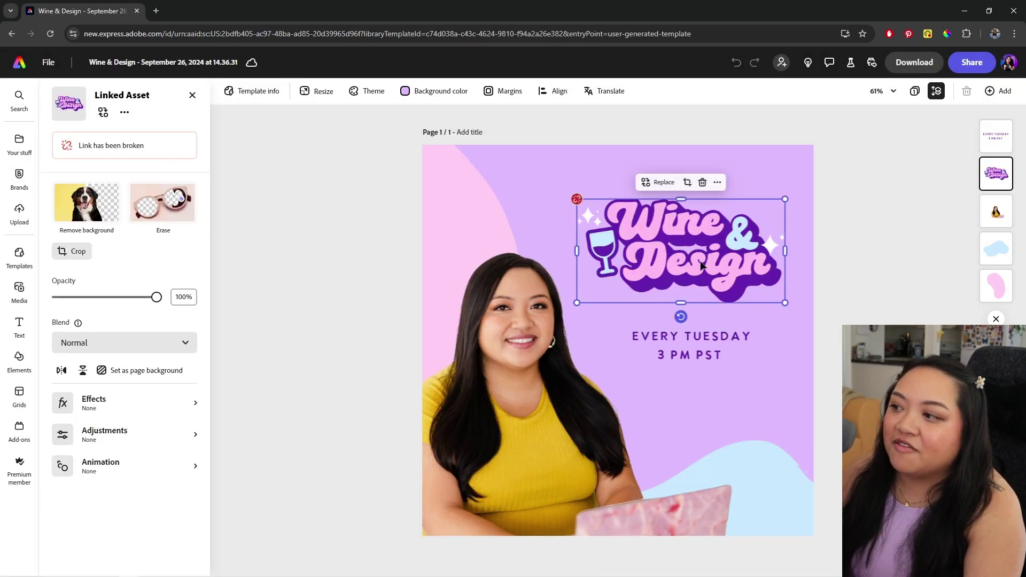
drag(772, 289, 819, 306)
drag(655, 270, 653, 294)
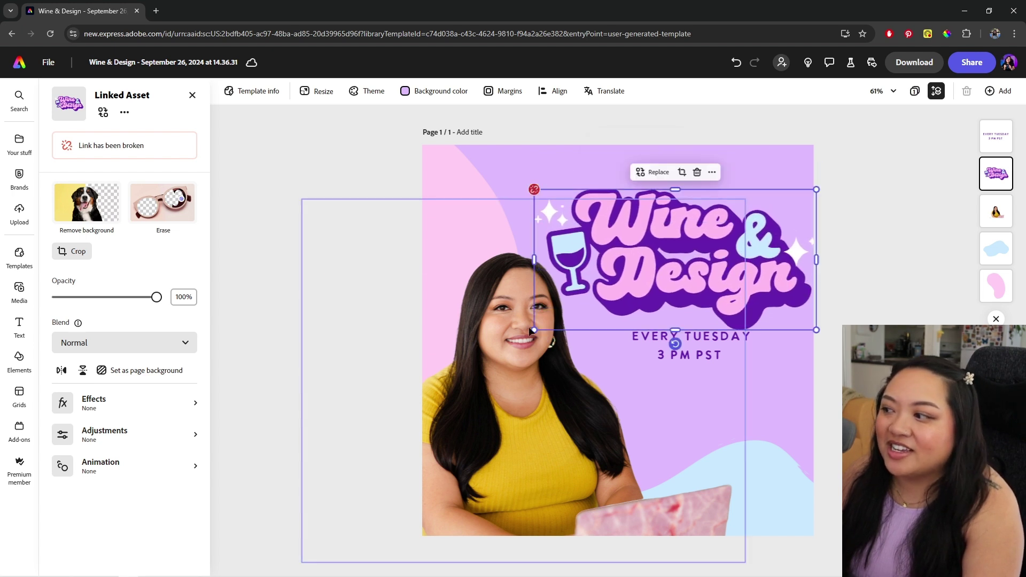
drag(534, 328, 549, 321)
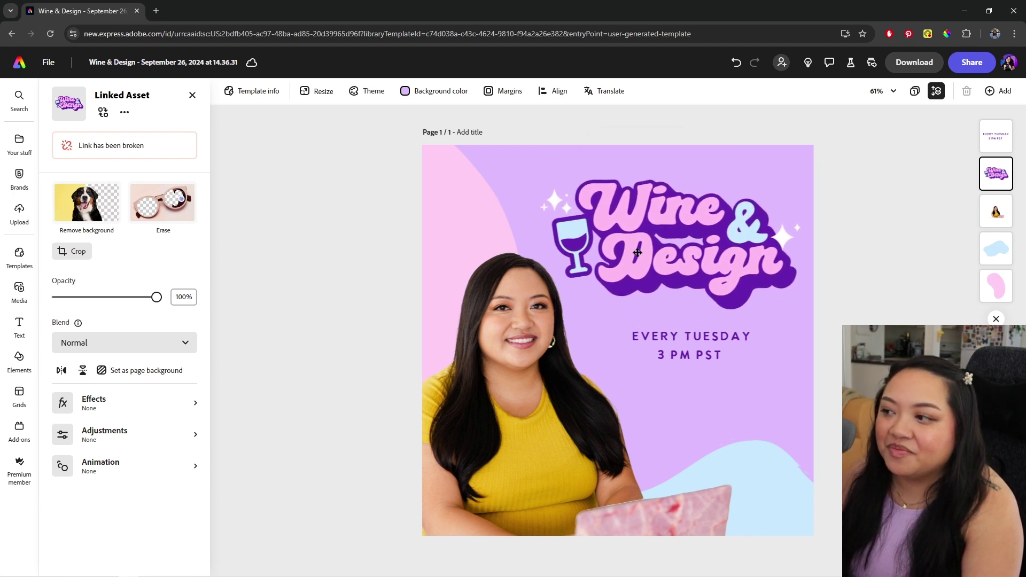